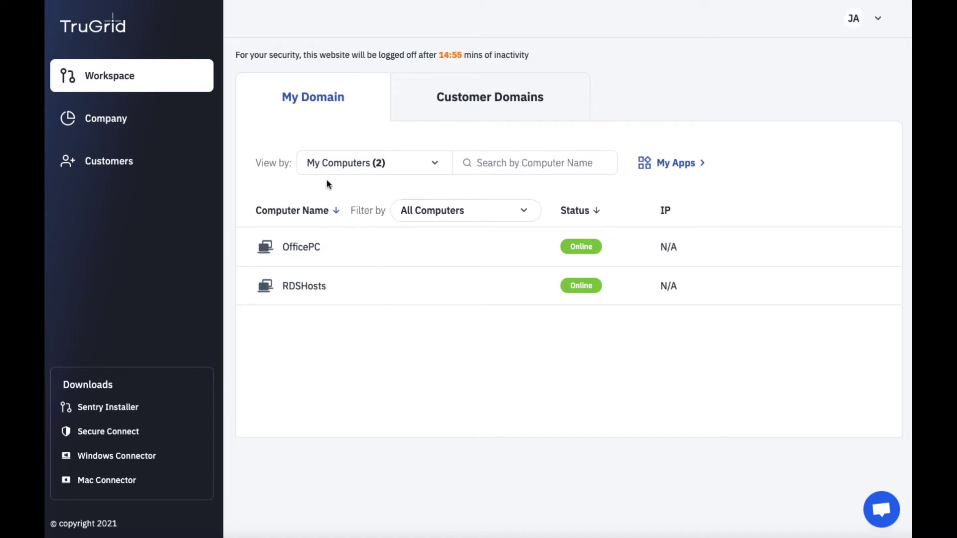
Step: Show all domain computers, check the pooled filter unchanged, then return to only my computers
{"action": "left_click", "coordinate": [433, 166]}
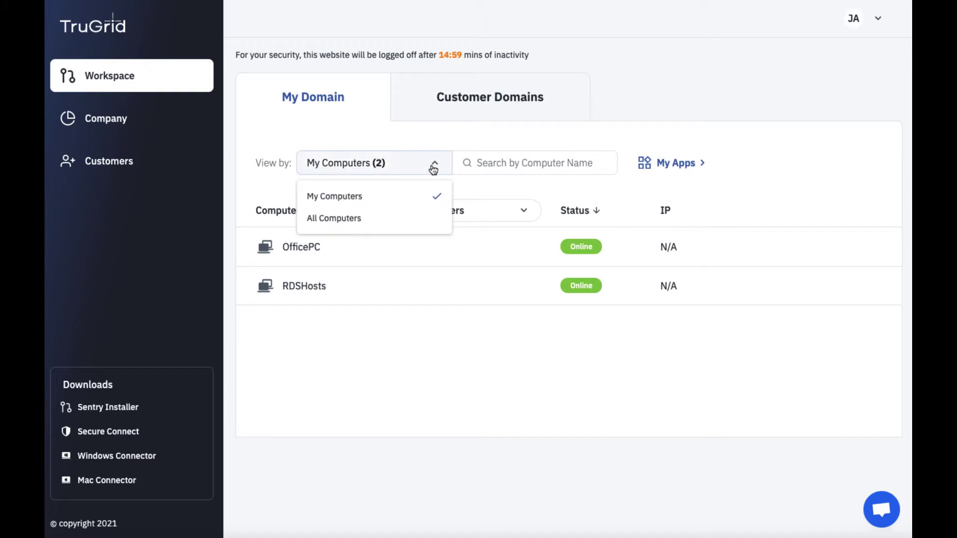
{"action": "left_click", "coordinate": [333, 219]}
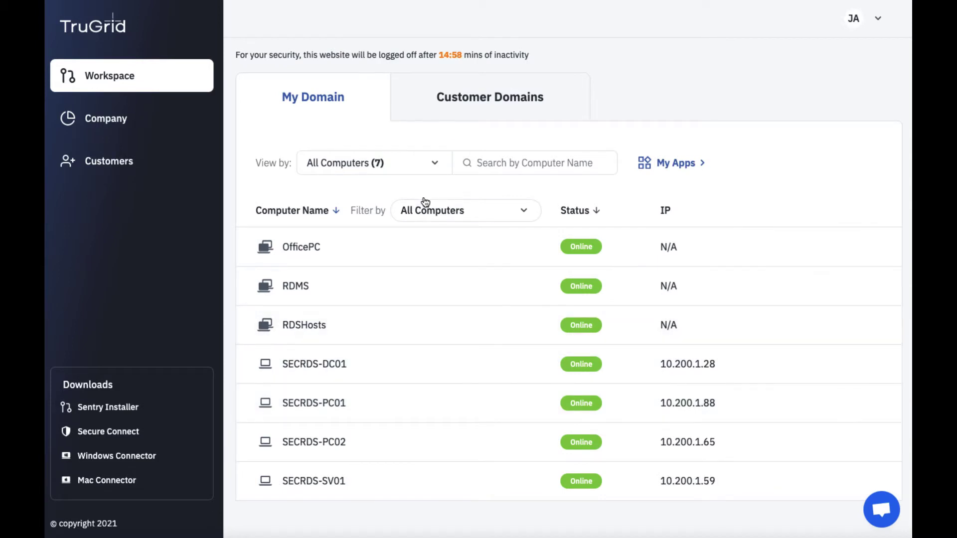
{"action": "left_click", "coordinate": [429, 214]}
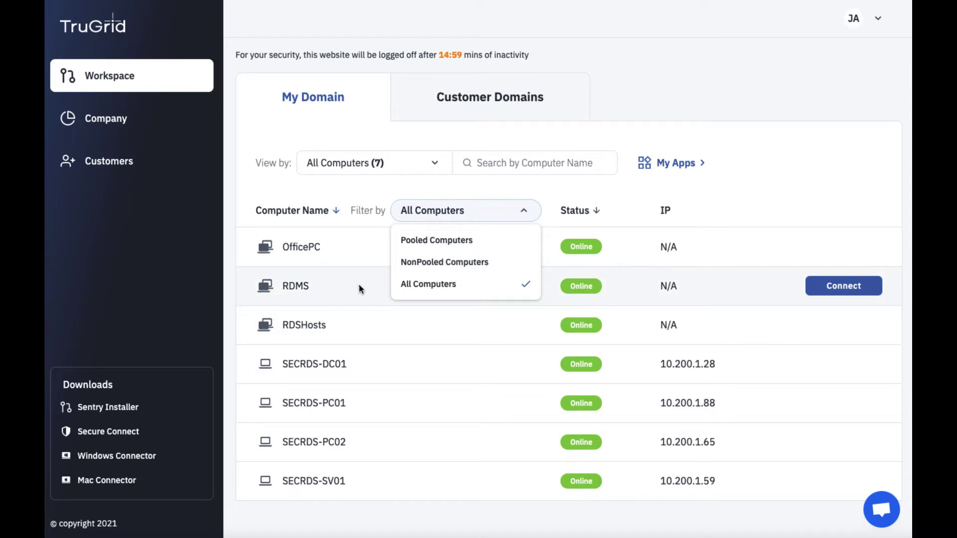
{"action": "left_click", "coordinate": [363, 191]}
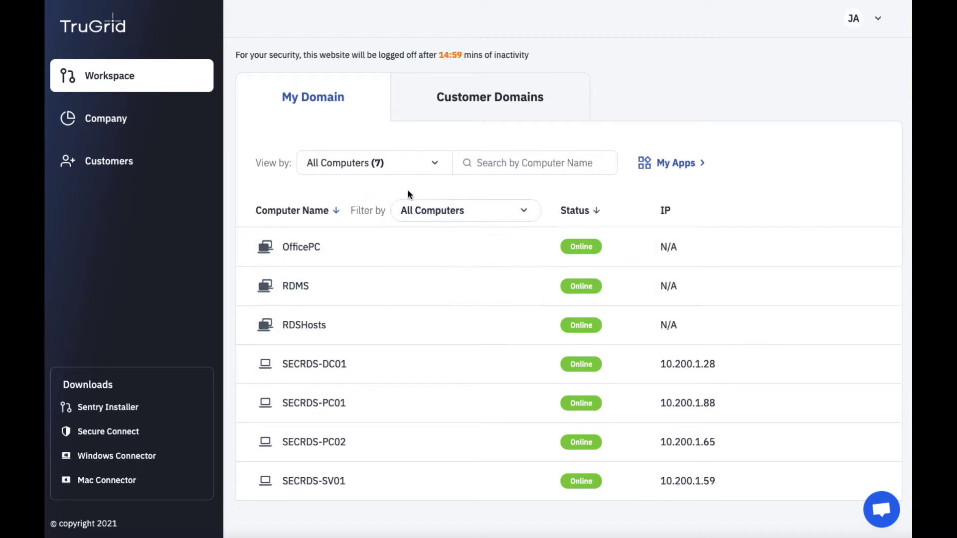
{"action": "left_click", "coordinate": [503, 159]}
{"action": "left_click", "coordinate": [436, 166]}
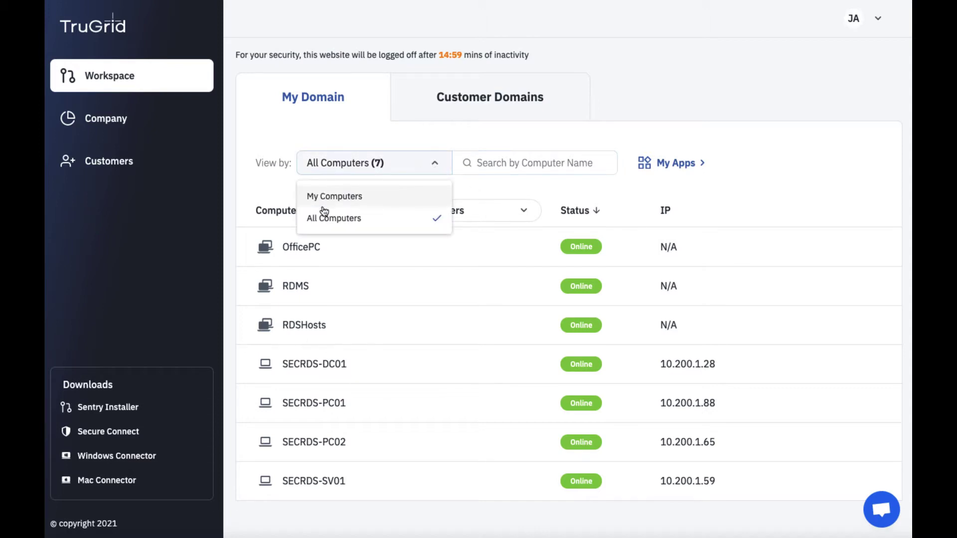
{"action": "left_click", "coordinate": [324, 196]}
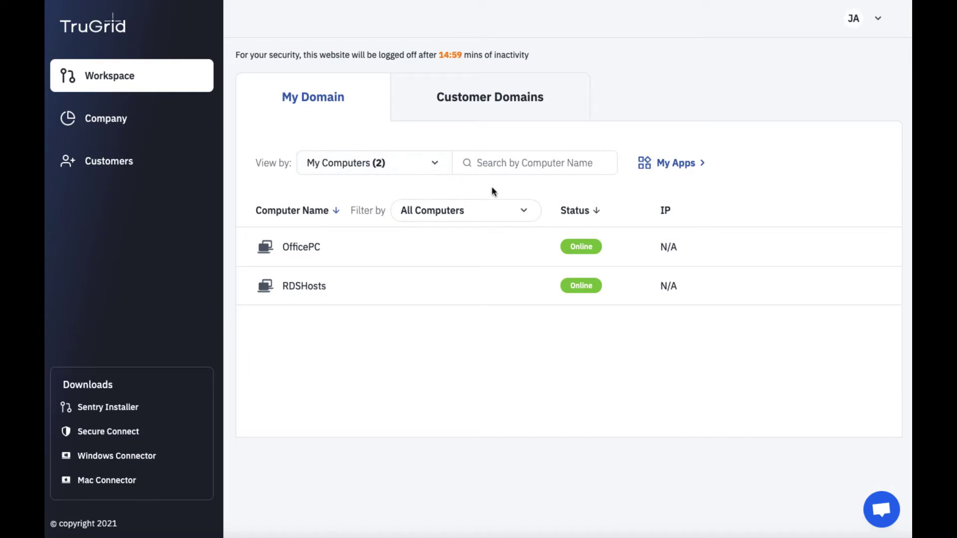
Step: View my assigned apps and the customer domains table, then return to my computers list
{"action": "left_click", "coordinate": [671, 167]}
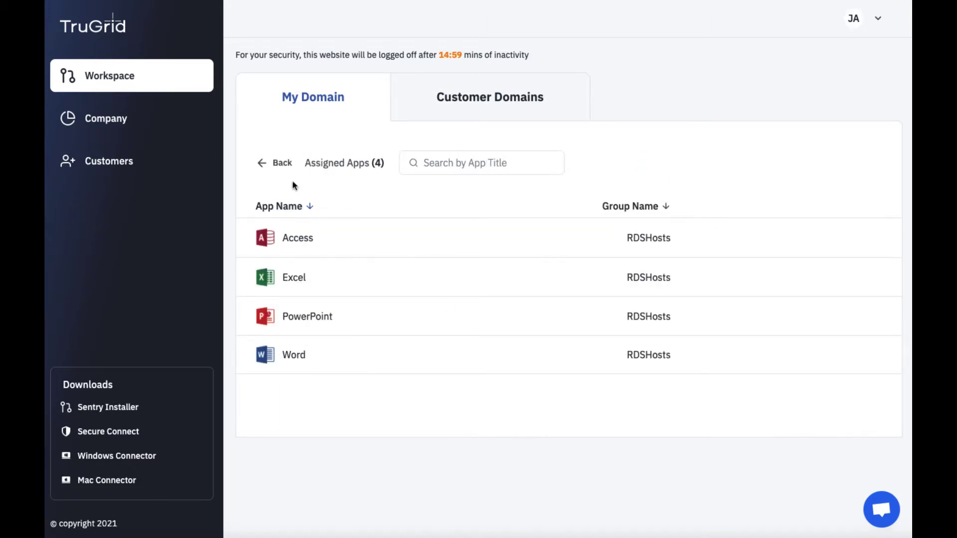
{"action": "left_click", "coordinate": [273, 163]}
{"action": "left_click", "coordinate": [455, 107]}
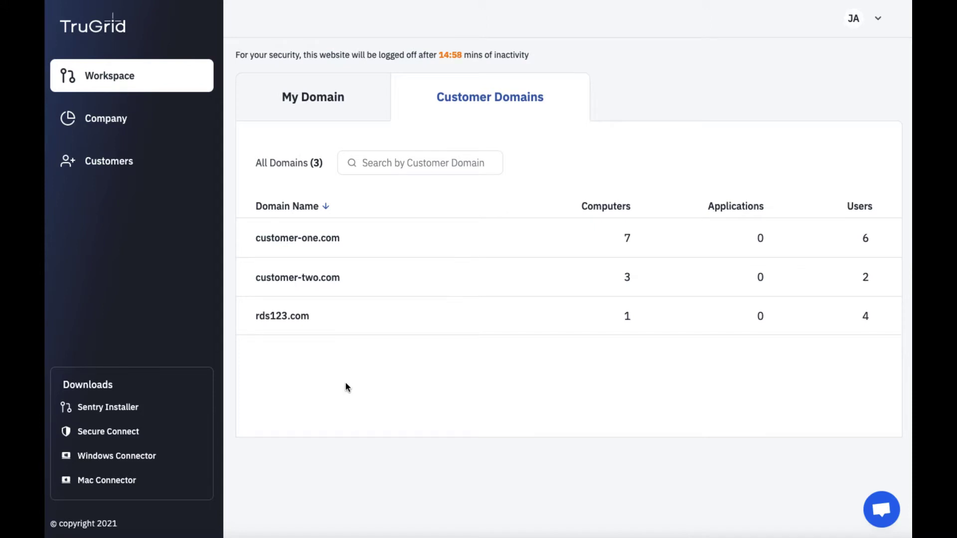
{"action": "left_click", "coordinate": [313, 98]}
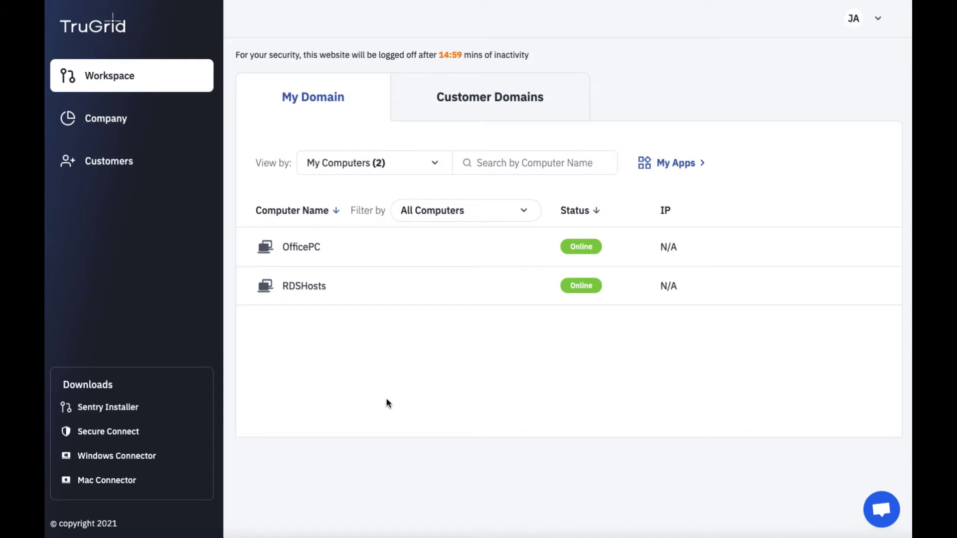
Step: Open Company's Desktop Assignments by user and preview the first user's 2 computers without changes
{"action": "left_click", "coordinate": [112, 131]}
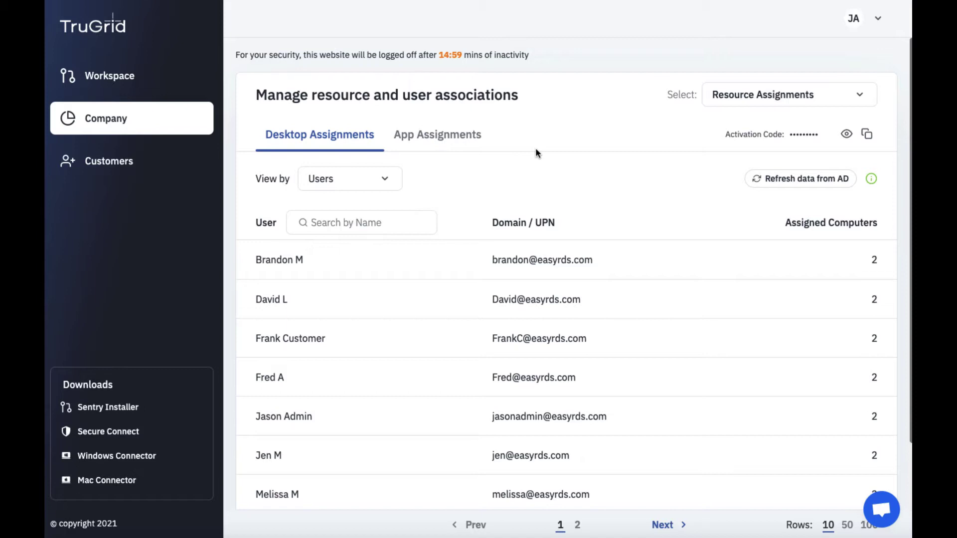
{"action": "left_click", "coordinate": [383, 185]}
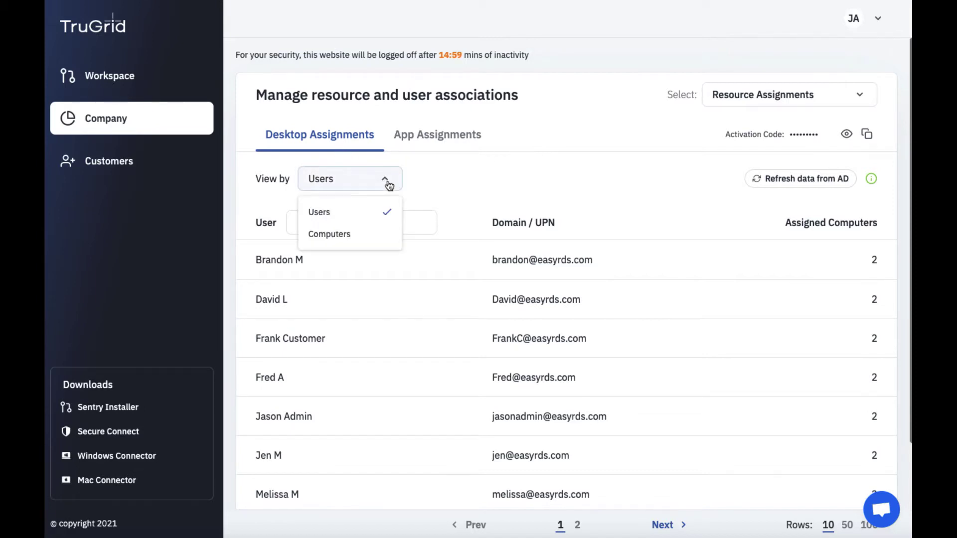
{"action": "left_click", "coordinate": [440, 188]}
{"action": "mouse_move", "coordinate": [292, 266]}
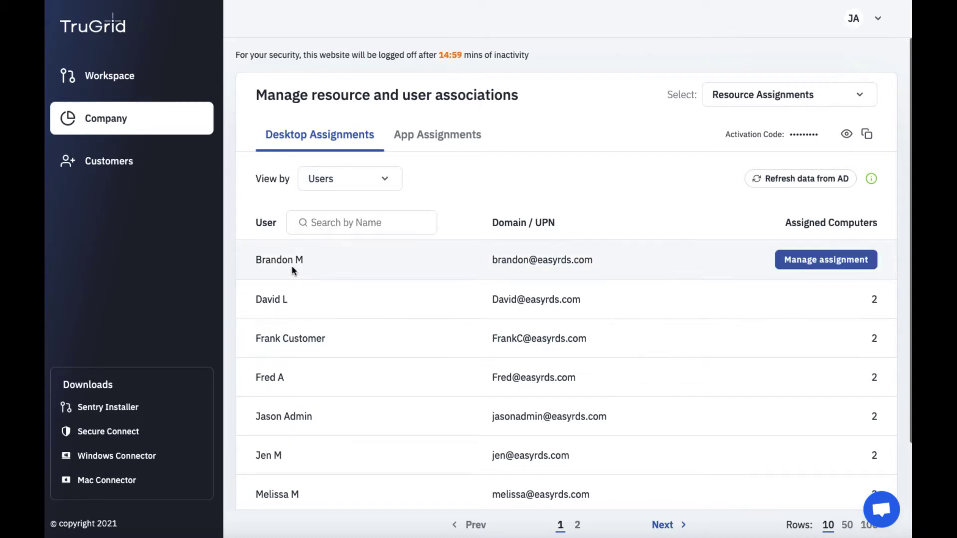
{"action": "left_click", "coordinate": [792, 262]}
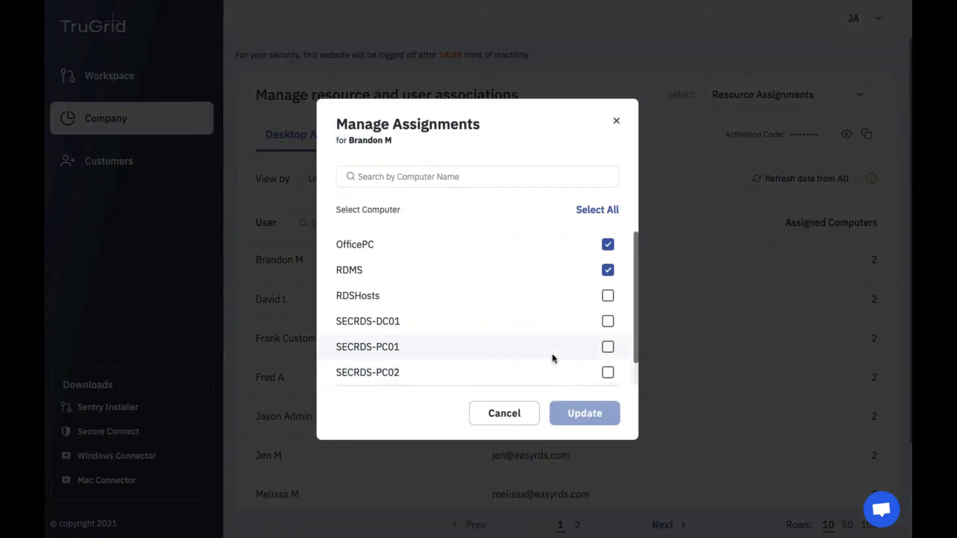
{"action": "scroll", "coordinate": [482, 321], "scroll_direction": "down", "scroll_amount": 1}
{"action": "scroll", "coordinate": [483, 322], "scroll_direction": "up", "scroll_amount": 1}
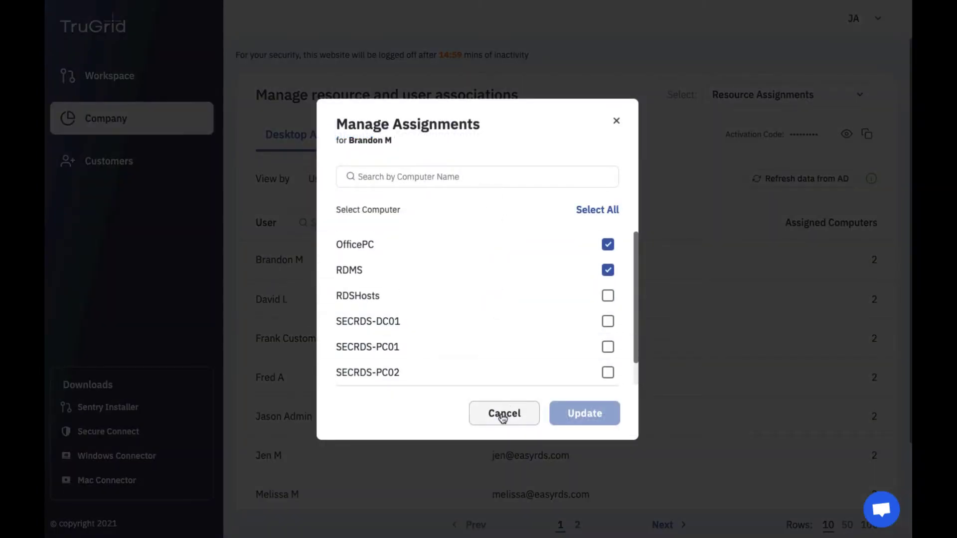
{"action": "left_click", "coordinate": [491, 418]}
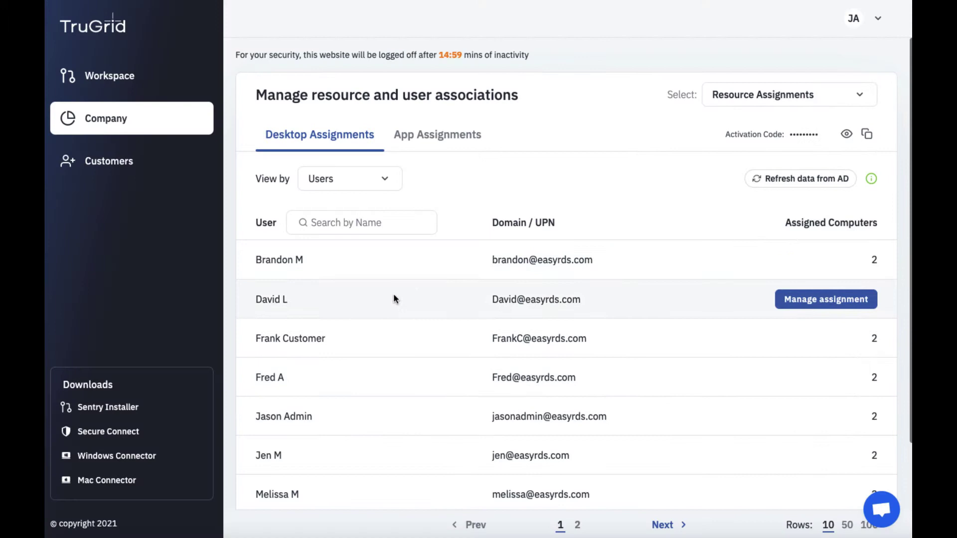
Step: View assignments by Computers and unassign the second user from OfficePC, leaving 11 users
{"action": "left_click", "coordinate": [342, 179]}
{"action": "left_click", "coordinate": [333, 235]}
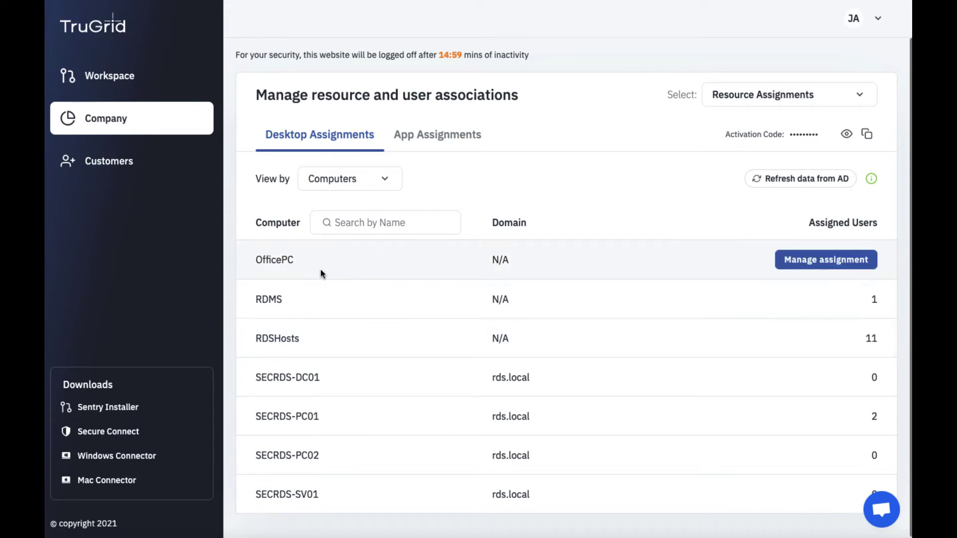
{"action": "left_click", "coordinate": [820, 259]}
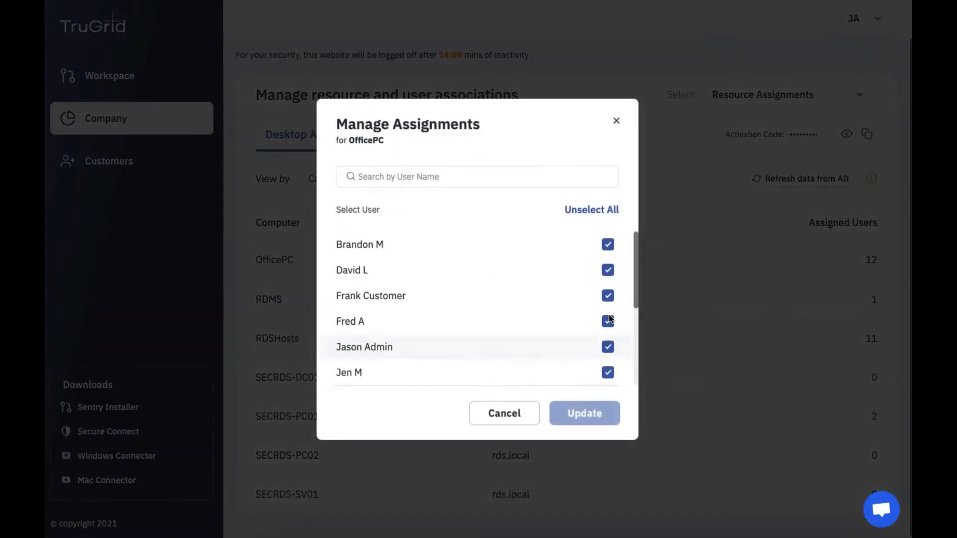
{"action": "scroll", "coordinate": [483, 313], "scroll_direction": "down", "scroll_amount": 2}
{"action": "scroll", "coordinate": [482, 313], "scroll_direction": "up", "scroll_amount": 2}
{"action": "left_click", "coordinate": [607, 270]}
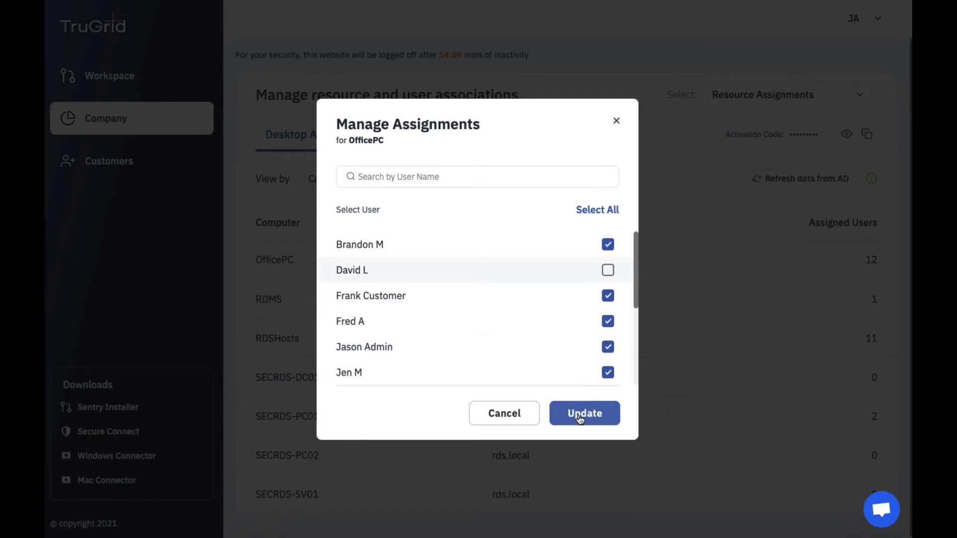
{"action": "left_click", "coordinate": [579, 418]}
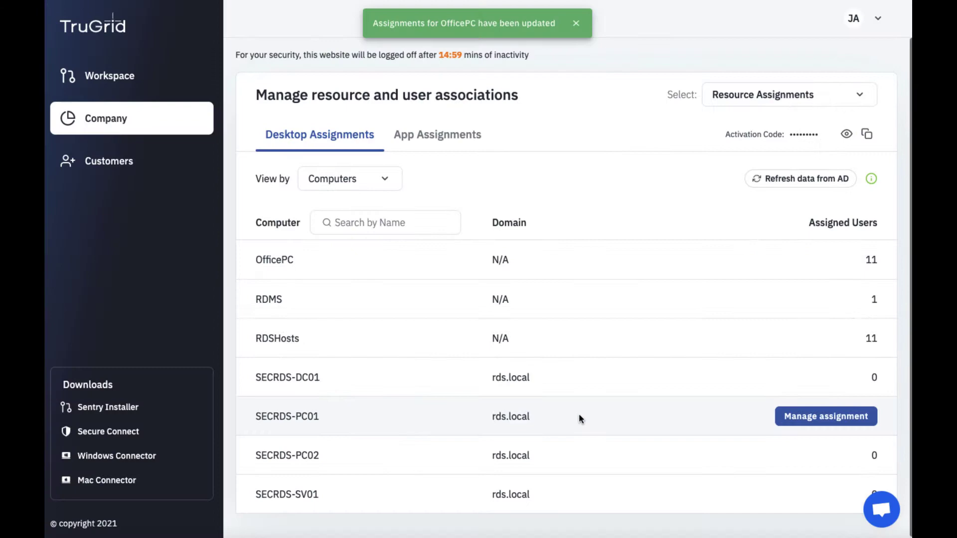
{"action": "left_click", "coordinate": [792, 260]}
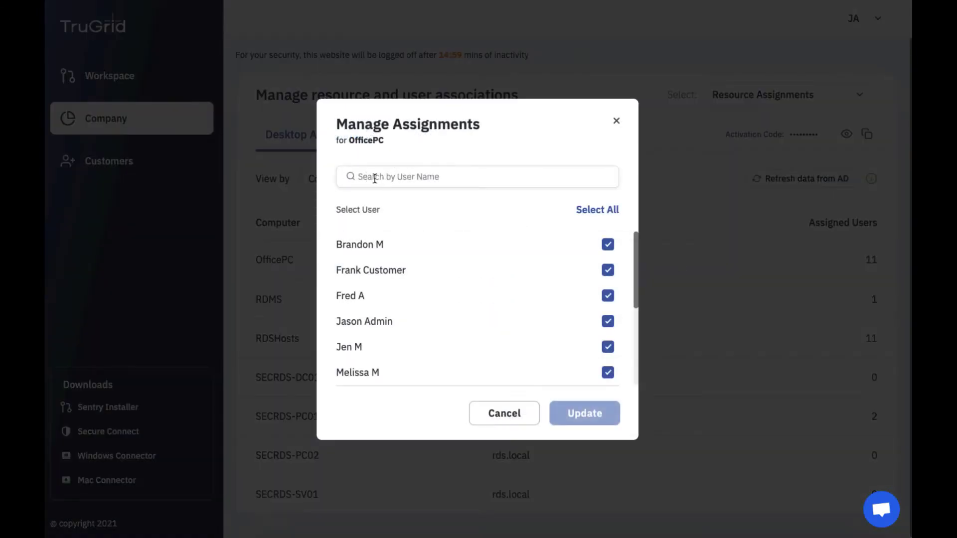
{"action": "left_click", "coordinate": [496, 415]}
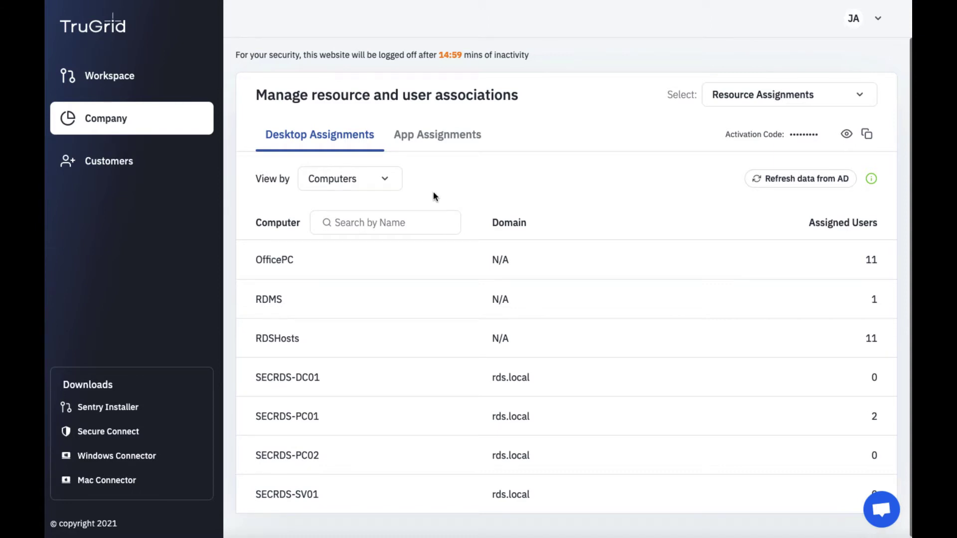
Step: In App Assignments, give the first listed user Access (RDSHosts), raising their apps to 4
{"action": "left_click", "coordinate": [430, 142]}
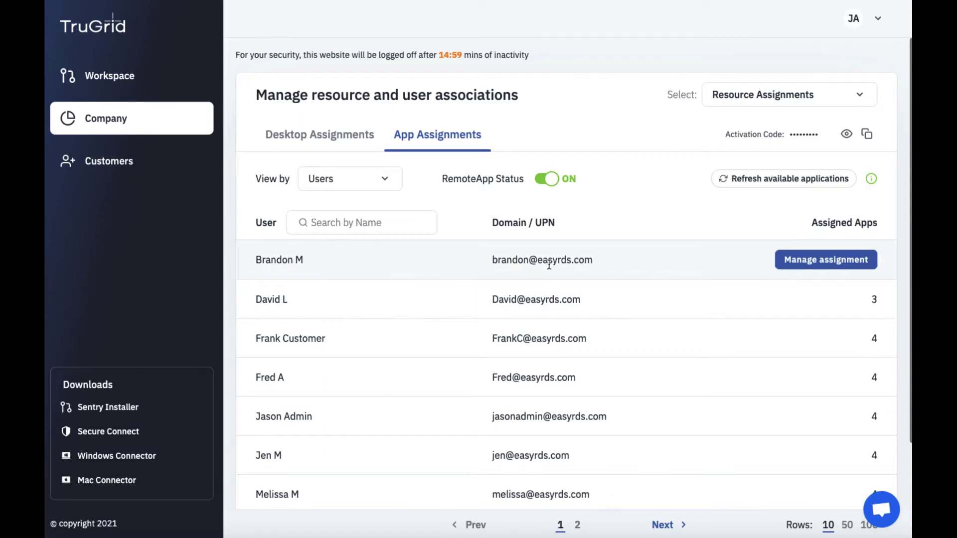
{"action": "left_click", "coordinate": [797, 270]}
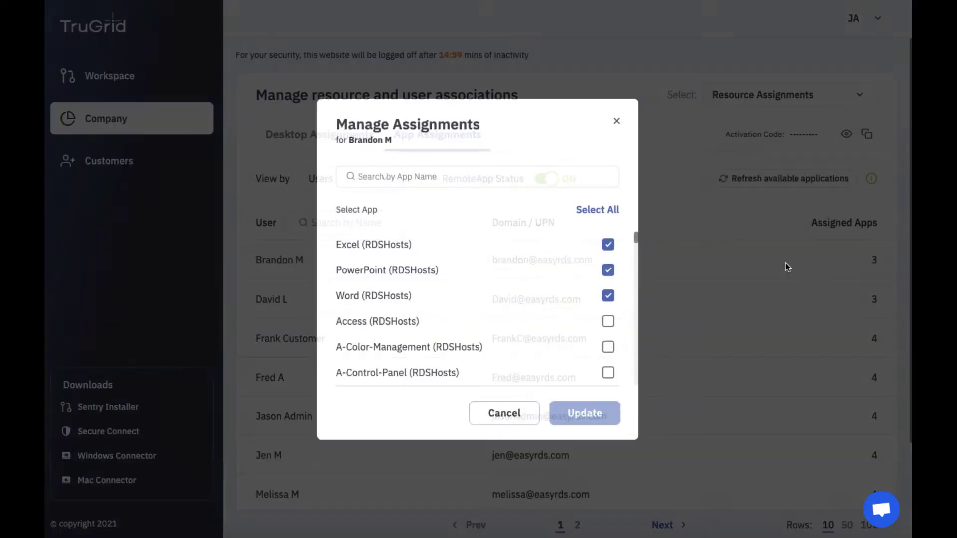
{"action": "scroll", "coordinate": [535, 319], "scroll_direction": "down", "scroll_amount": 1}
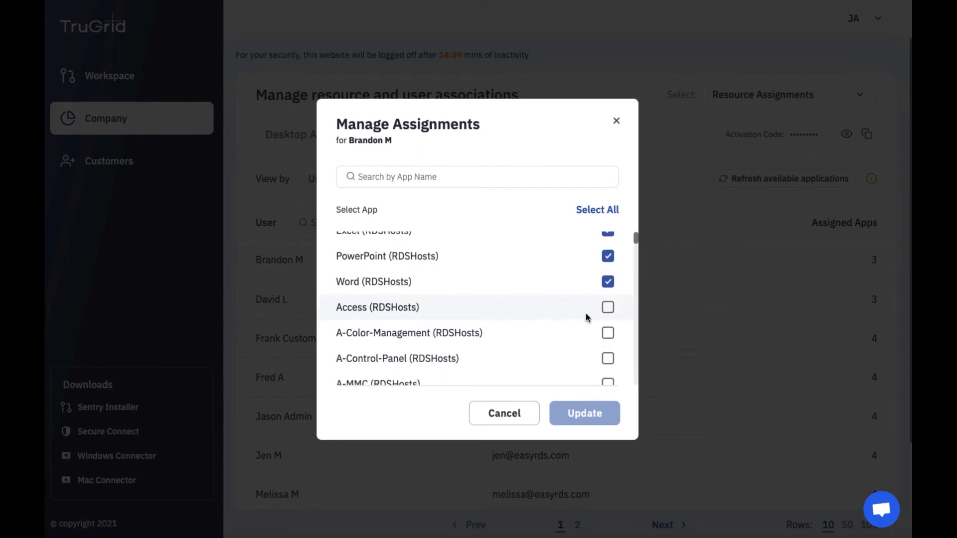
{"action": "left_click", "coordinate": [608, 308]}
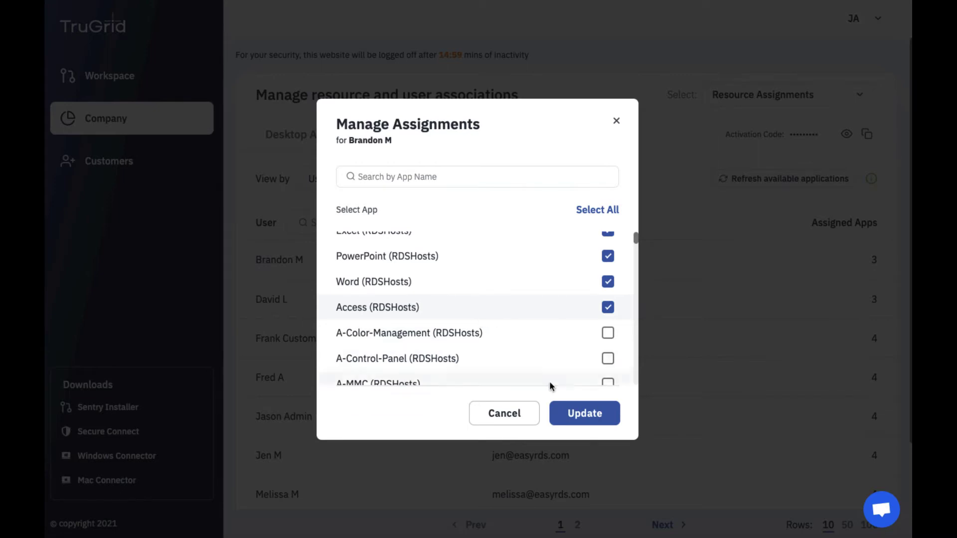
{"action": "left_click", "coordinate": [572, 412]}
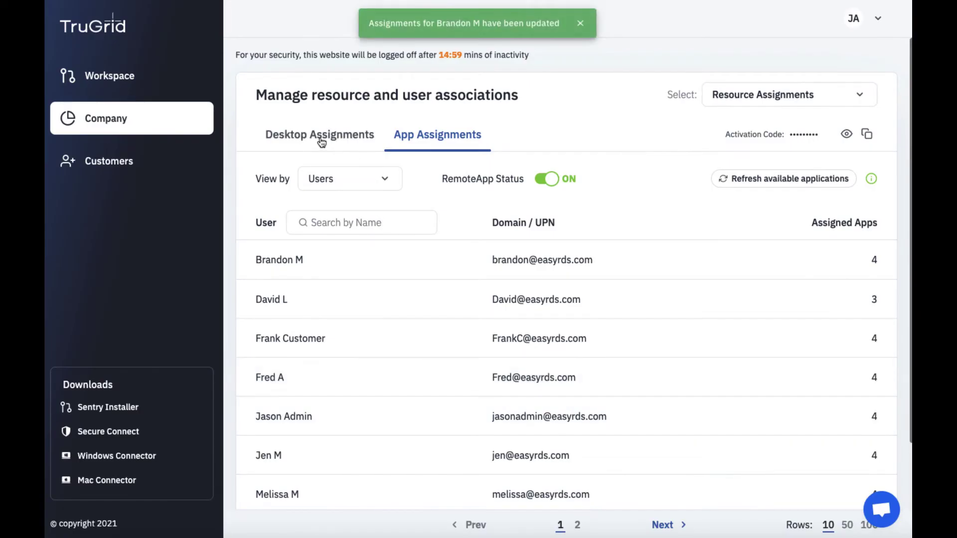
{"action": "left_click", "coordinate": [352, 179]}
{"action": "left_click", "coordinate": [329, 245]}
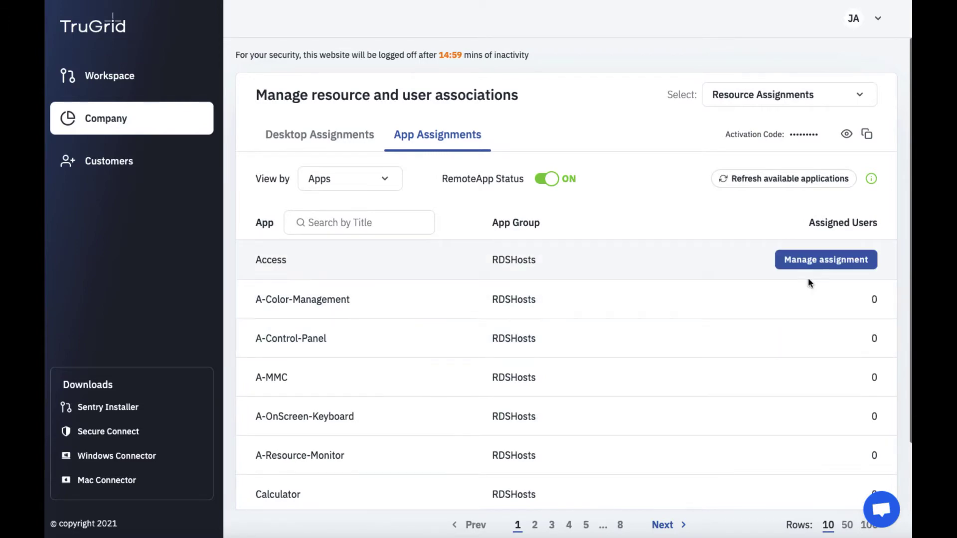
{"action": "left_click", "coordinate": [819, 262]}
{"action": "scroll", "coordinate": [509, 295], "scroll_direction": "down", "scroll_amount": 5}
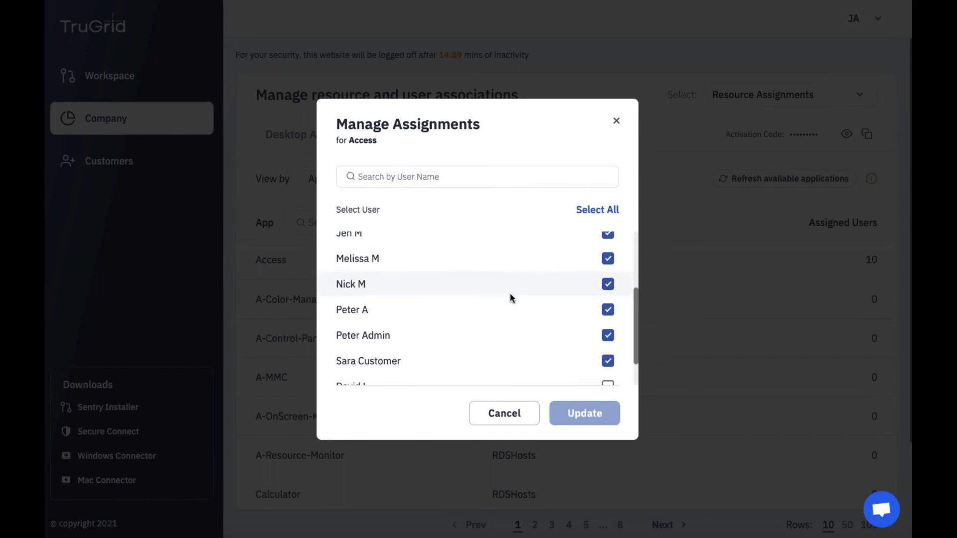
{"action": "scroll", "coordinate": [513, 299], "scroll_direction": "up", "scroll_amount": 5}
{"action": "left_click", "coordinate": [503, 414]}
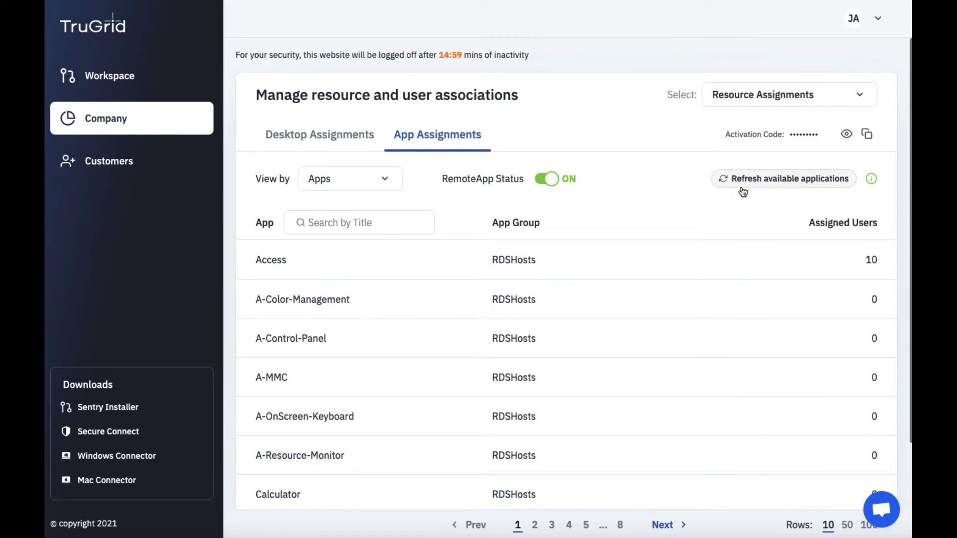
{"action": "left_click", "coordinate": [869, 180]}
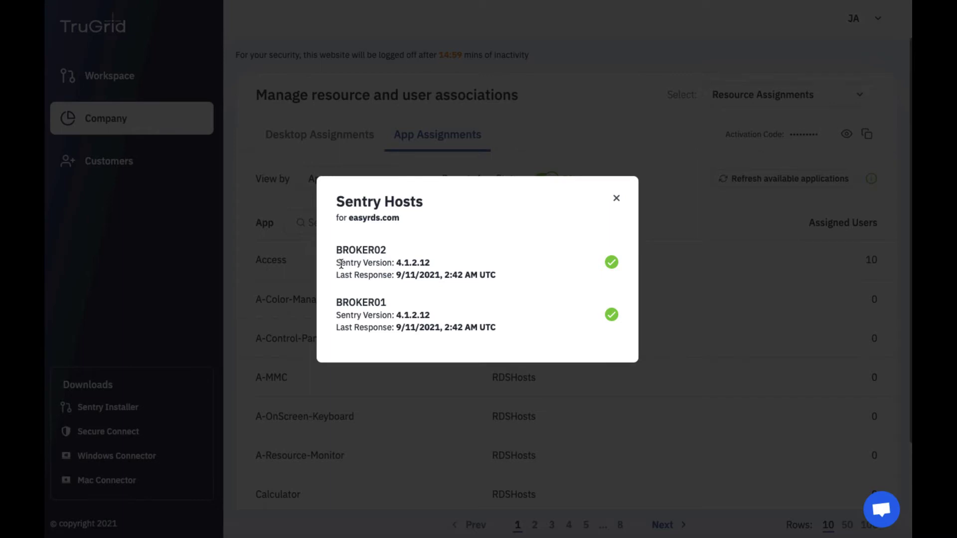
{"action": "left_click_drag", "start_coordinate": [338, 263], "coordinate": [438, 265]}
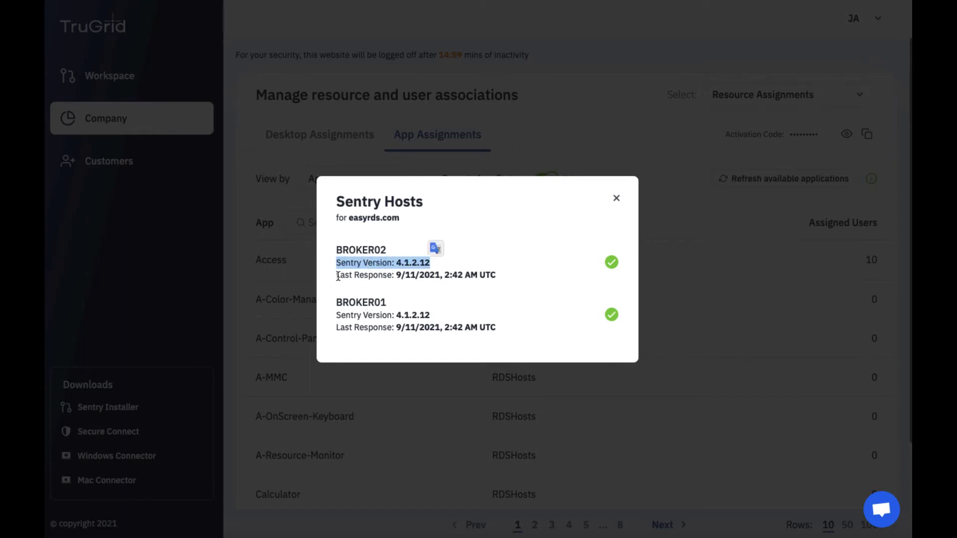
{"action": "left_click", "coordinate": [535, 269]}
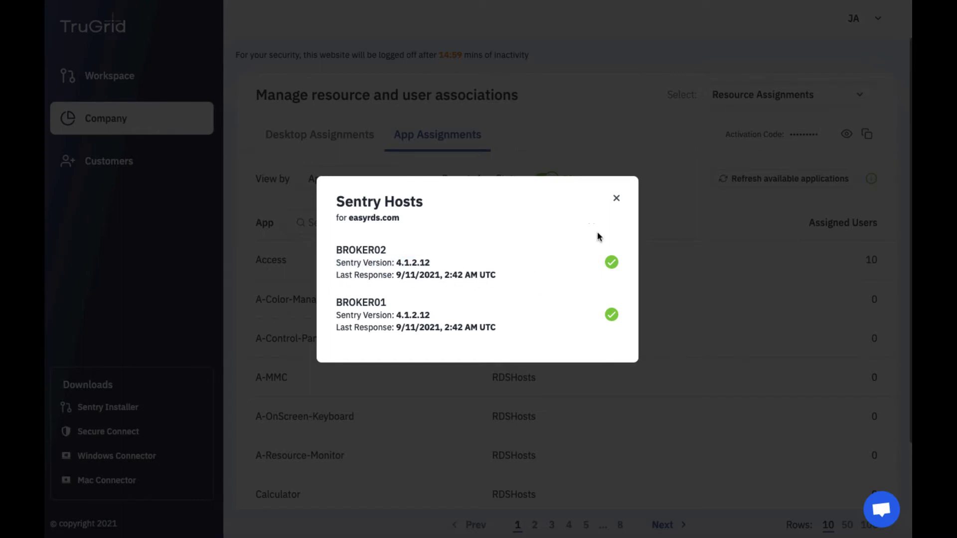
{"action": "left_click", "coordinate": [616, 200]}
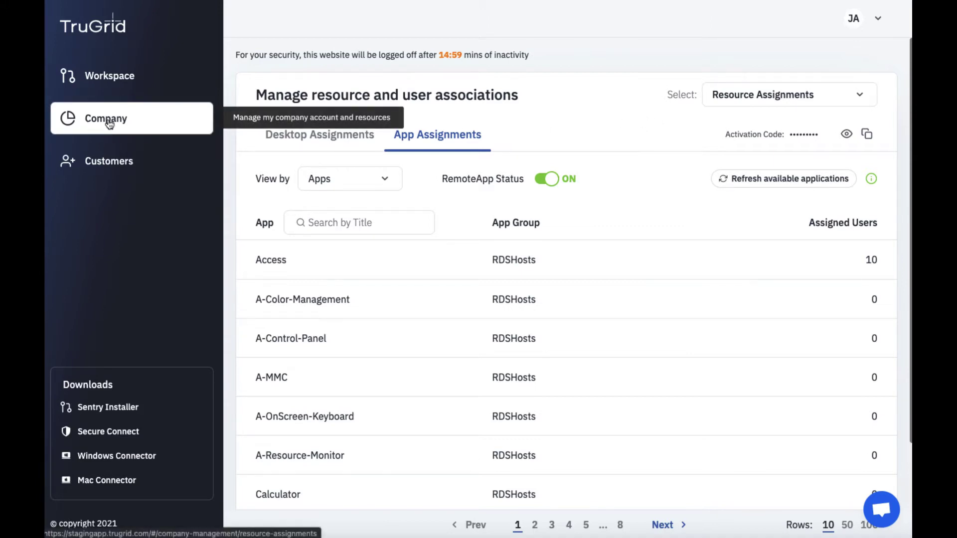
Step: Switch the Company page to Device Management and check the Enrollment File options
{"action": "left_click", "coordinate": [733, 98]}
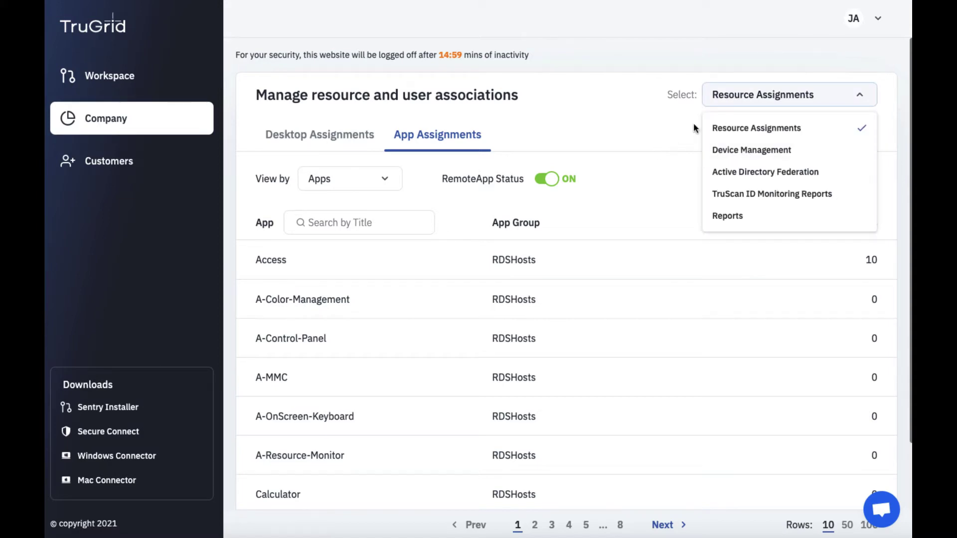
{"action": "left_click", "coordinate": [662, 124]}
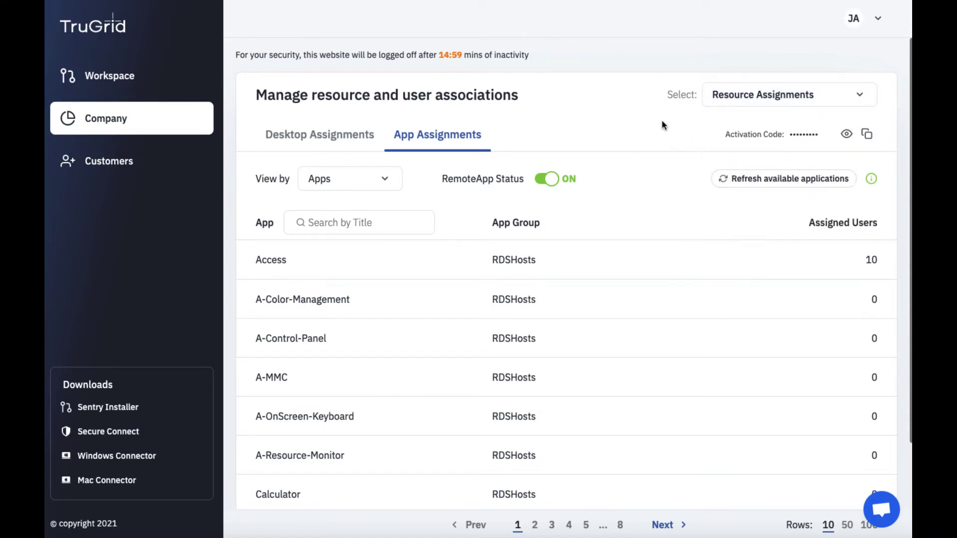
{"action": "left_click", "coordinate": [742, 94]}
{"action": "left_click", "coordinate": [738, 151]}
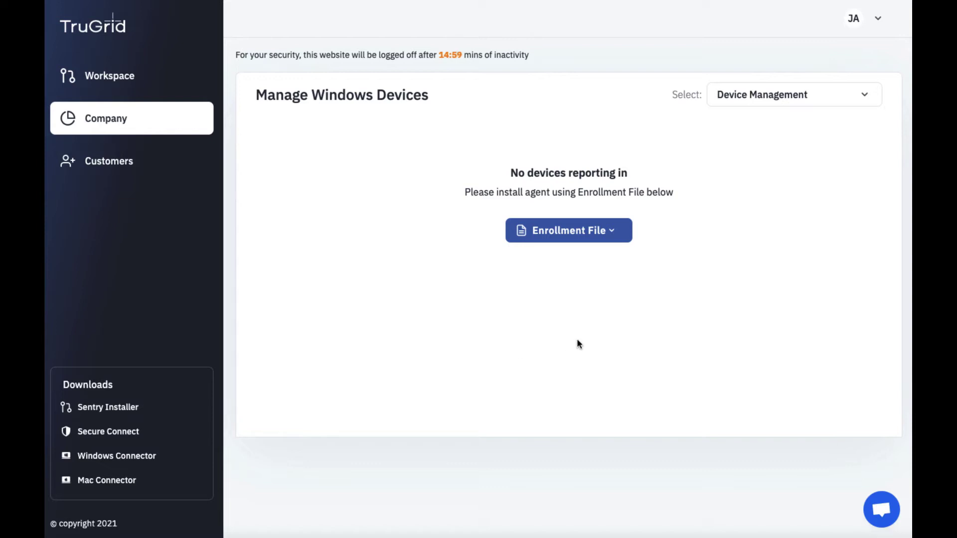
{"action": "left_click", "coordinate": [608, 232]}
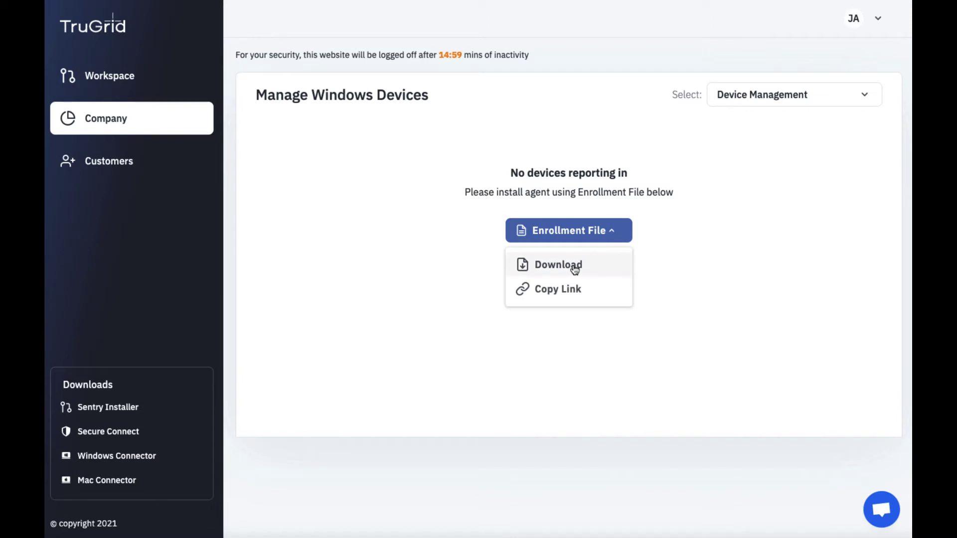
{"action": "left_click", "coordinate": [733, 200]}
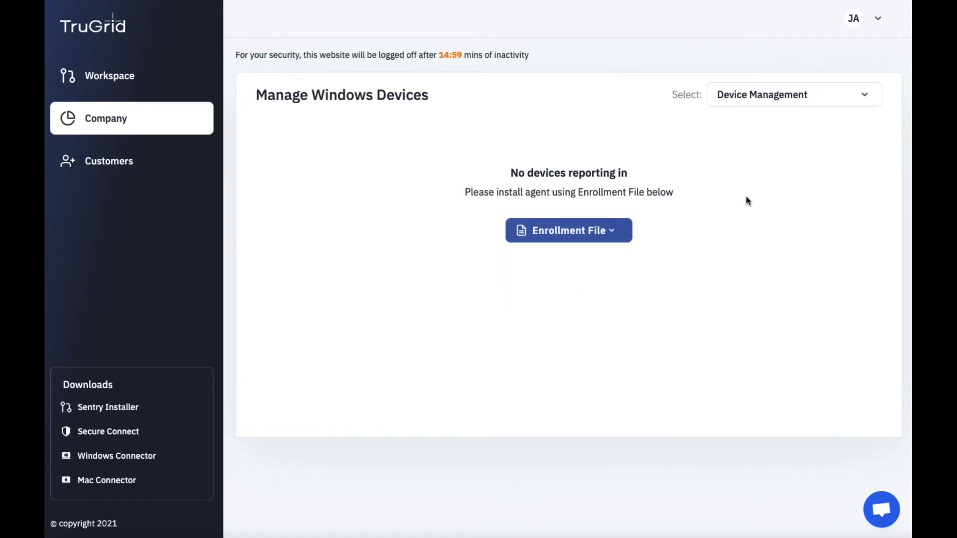
{"action": "left_click", "coordinate": [750, 101]}
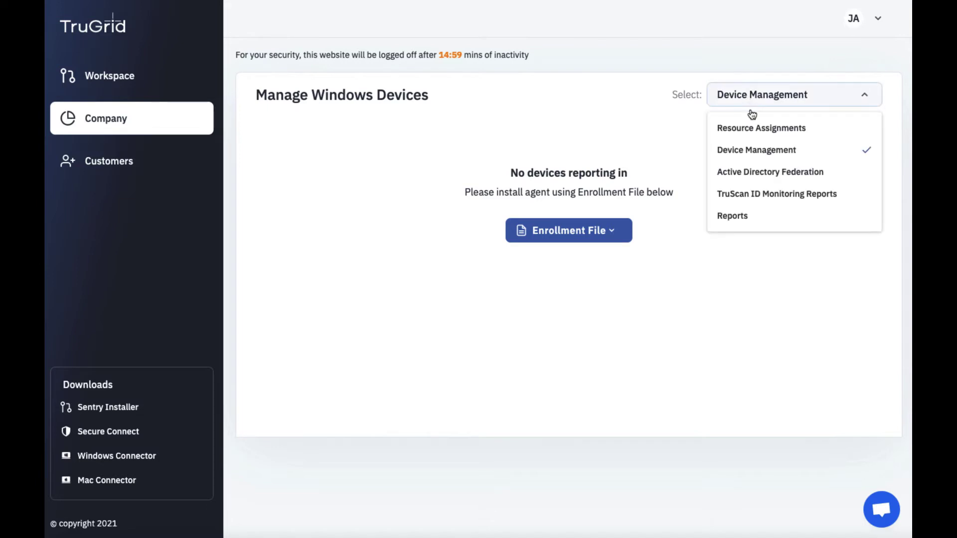
Step: Open Active Directory Federation and preview the first employee's domain assignments without changes
{"action": "left_click", "coordinate": [738, 175]}
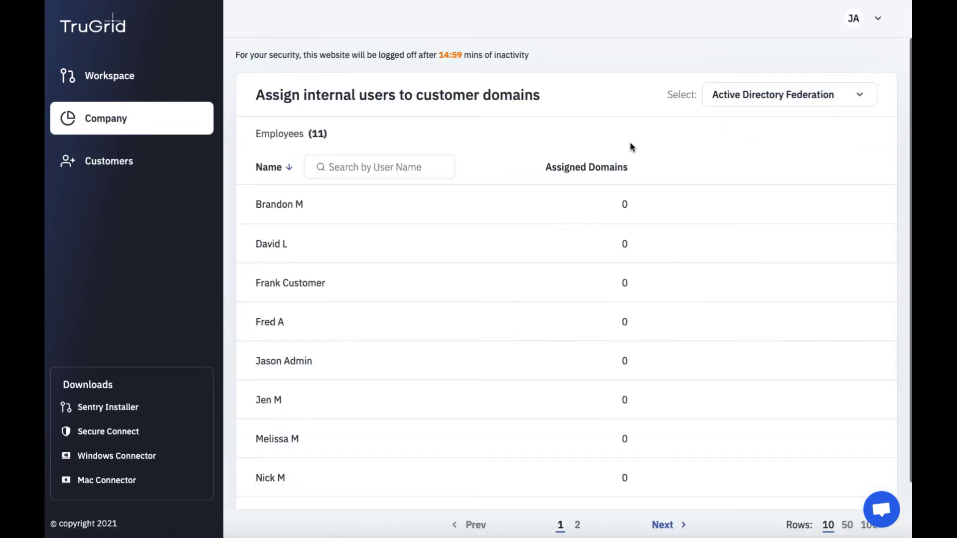
{"action": "mouse_move", "coordinate": [294, 214]}
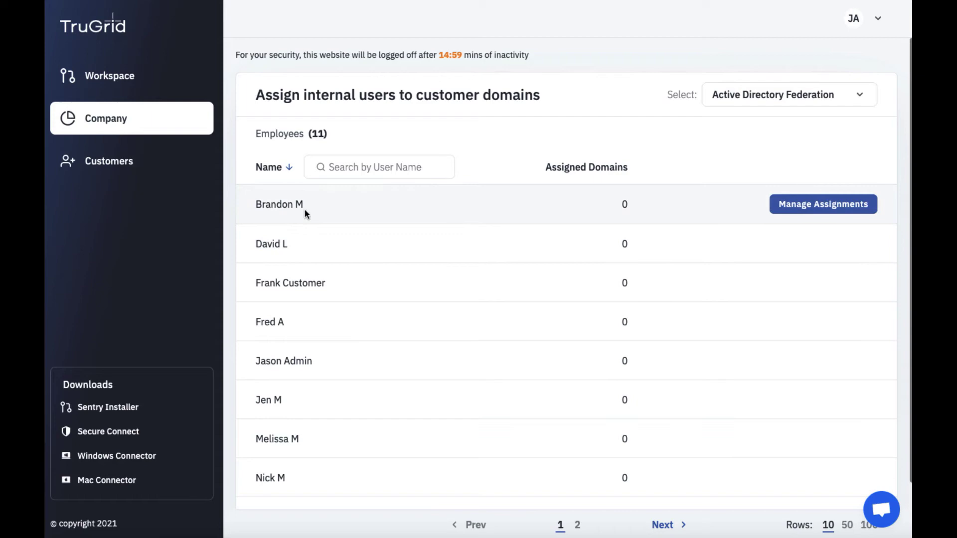
{"action": "left_click", "coordinate": [808, 205]}
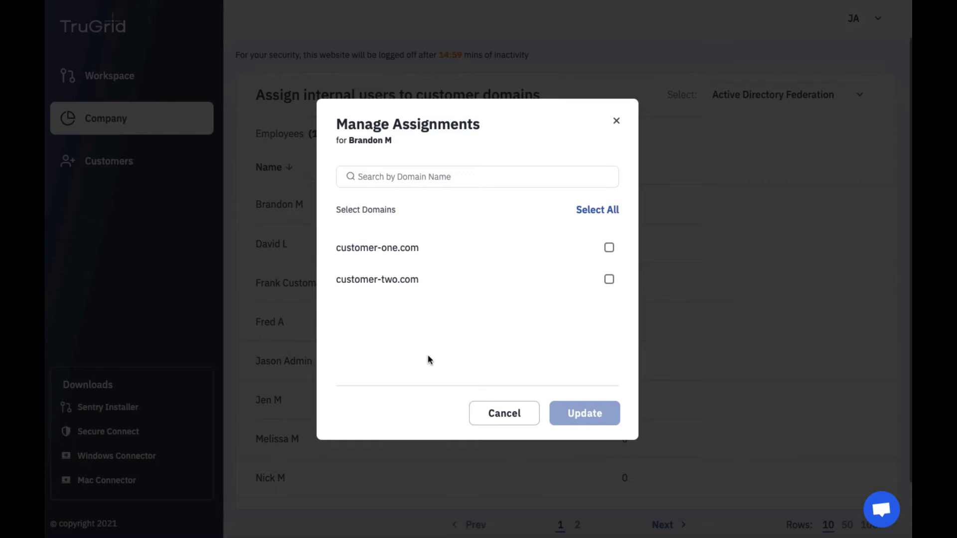
{"action": "left_click", "coordinate": [505, 413]}
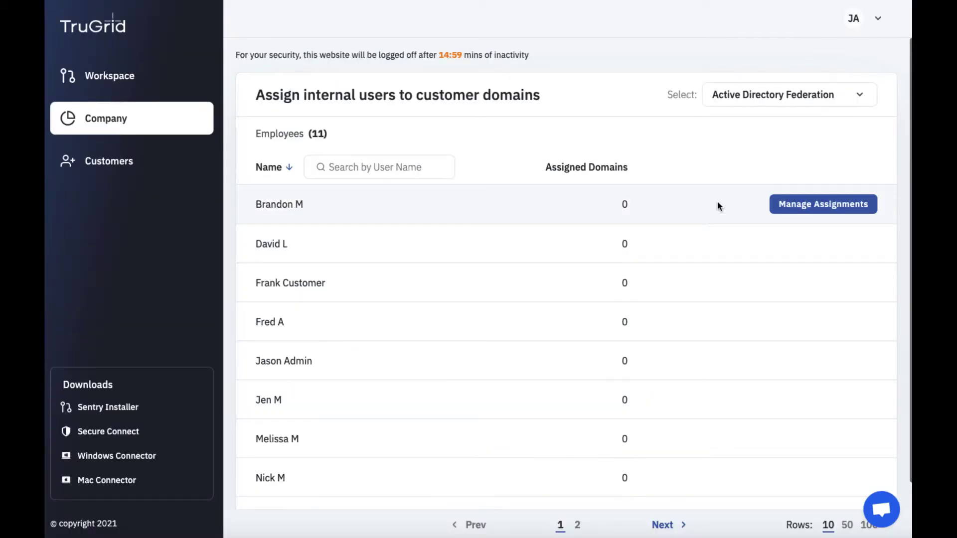
Step: Switch to TruScan ID Monitoring Reports to see abc.com's 370006 compromised accounts
{"action": "left_click", "coordinate": [740, 101]}
{"action": "left_click", "coordinate": [777, 173]}
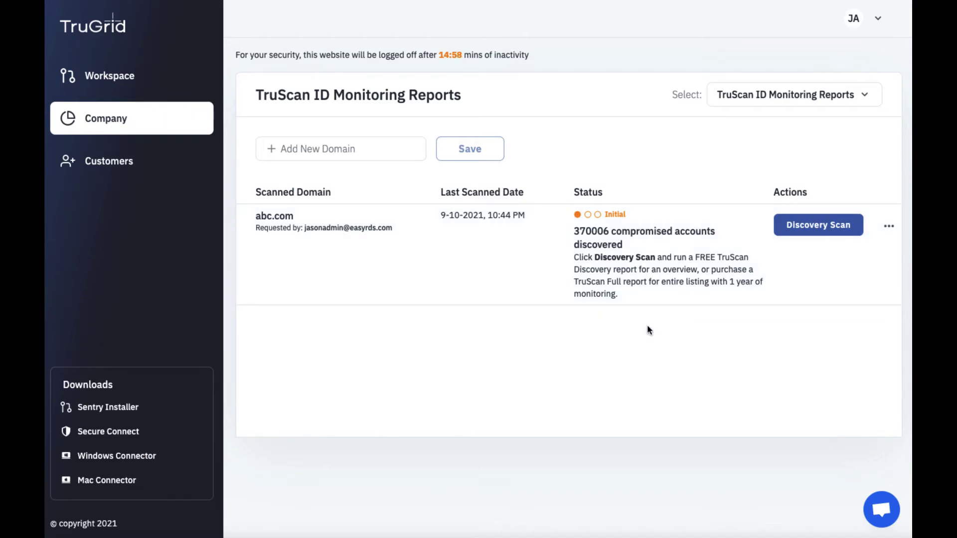
{"action": "left_click", "coordinate": [758, 97]}
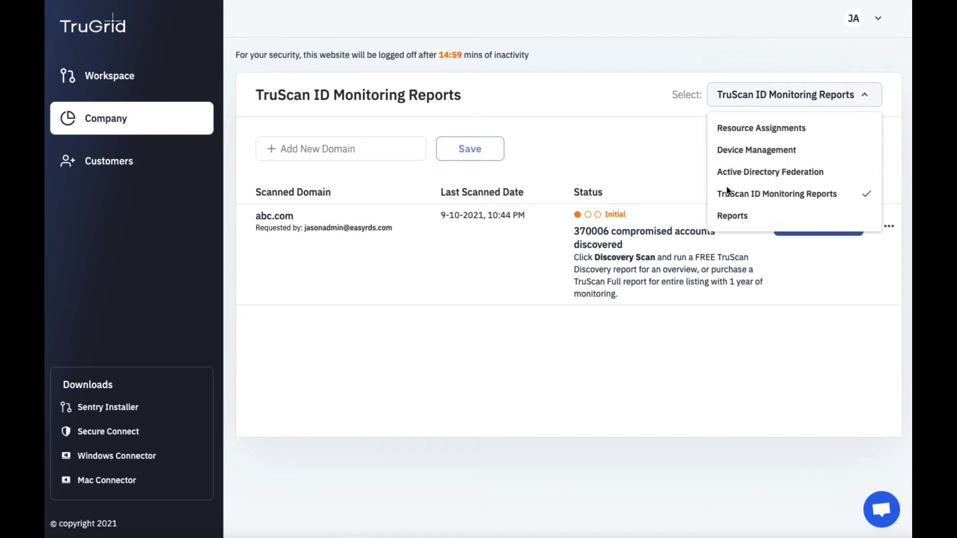
Step: Switch to the Reports page to view the 7-day Authentication chart
{"action": "left_click", "coordinate": [728, 216]}
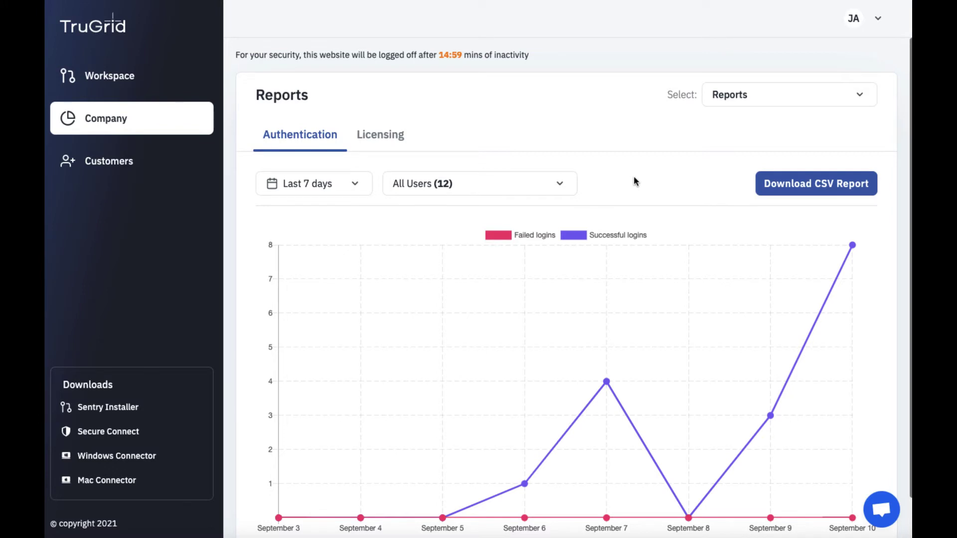
Step: View per-domain Licensing for BitLocker, then switch back to SecureRDP
{"action": "left_click", "coordinate": [387, 145]}
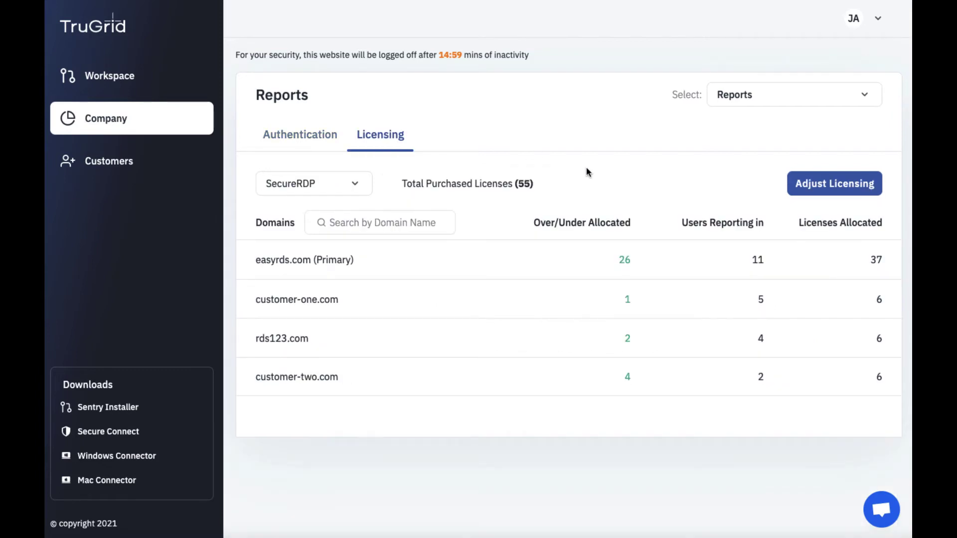
{"action": "left_click", "coordinate": [354, 187]}
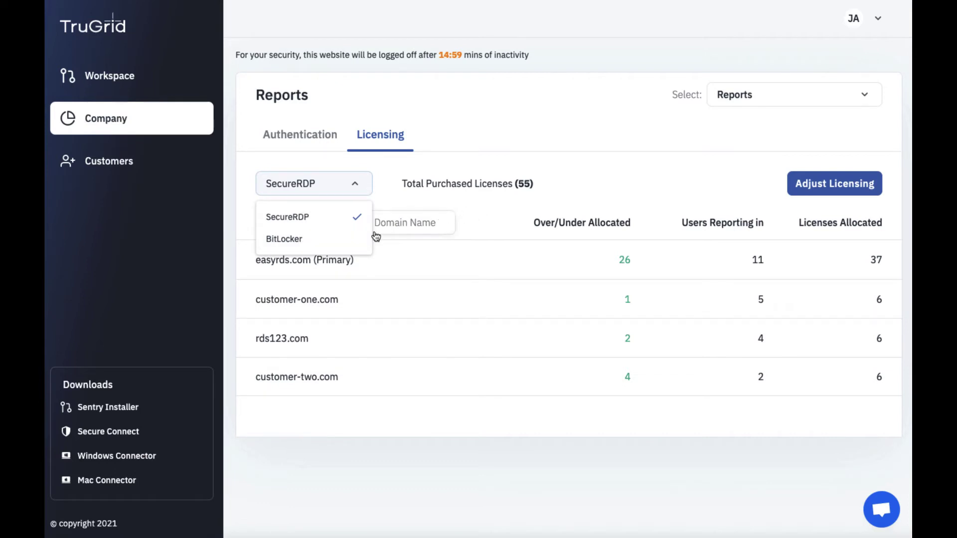
{"action": "left_click", "coordinate": [295, 239]}
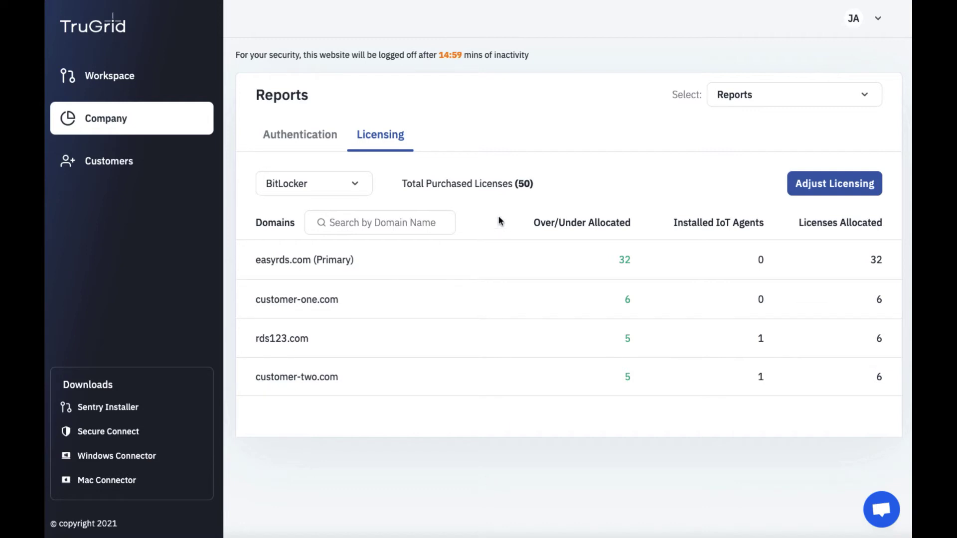
{"action": "left_click", "coordinate": [353, 184]}
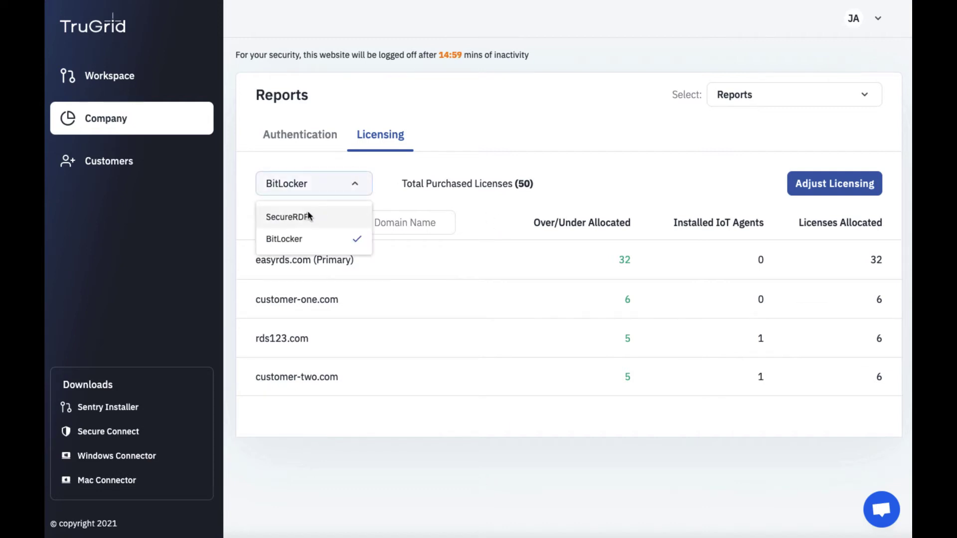
{"action": "left_click", "coordinate": [309, 216]}
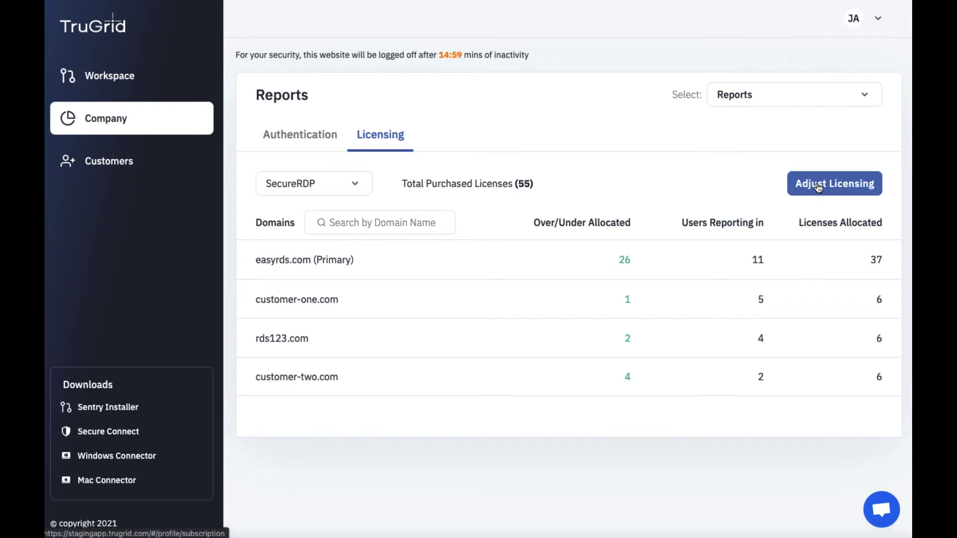
Step: Use Adjust Licensing to open easyrds.com's Subscriptions on the Primary Domain tab
{"action": "left_click", "coordinate": [818, 186]}
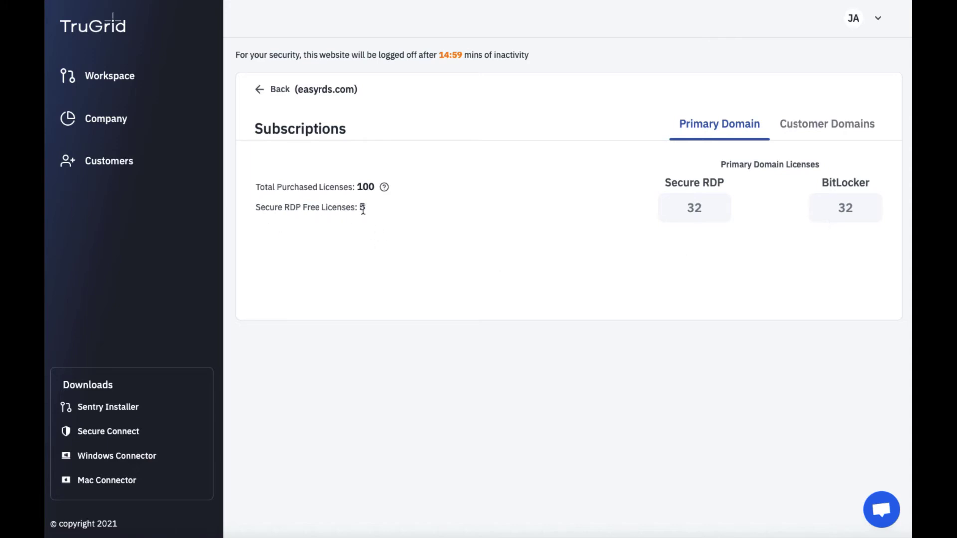
Step: On Customer Domains, increase customer-one.com's Secure RDP licenses from 6 to 11 and update allocation
{"action": "left_click", "coordinate": [810, 128]}
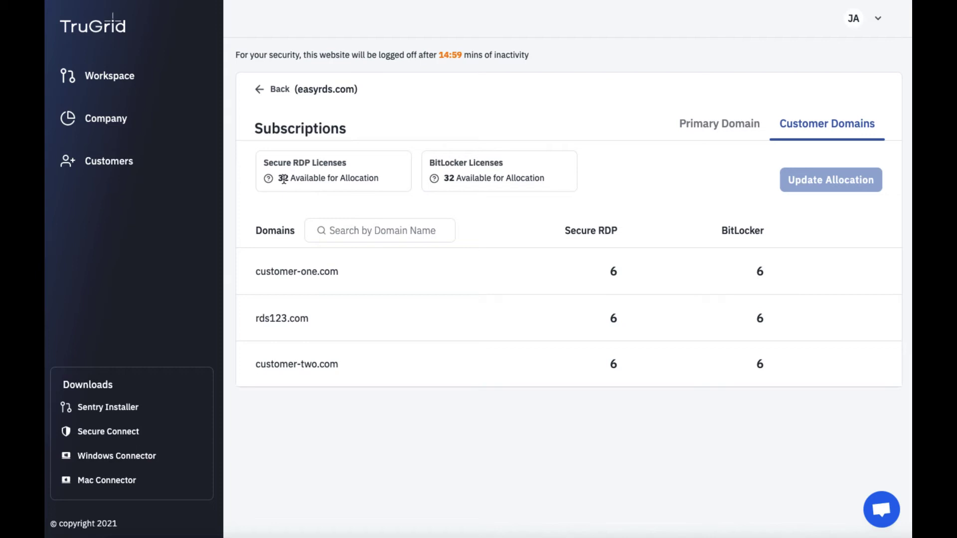
{"action": "mouse_move", "coordinate": [612, 289]}
{"action": "left_click", "coordinate": [650, 272]}
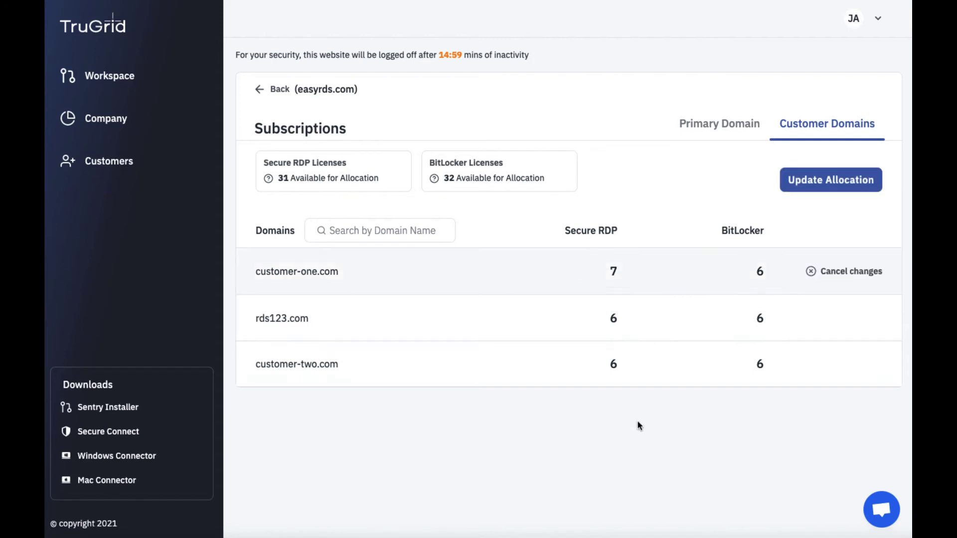
{"action": "left_click", "coordinate": [651, 273]}
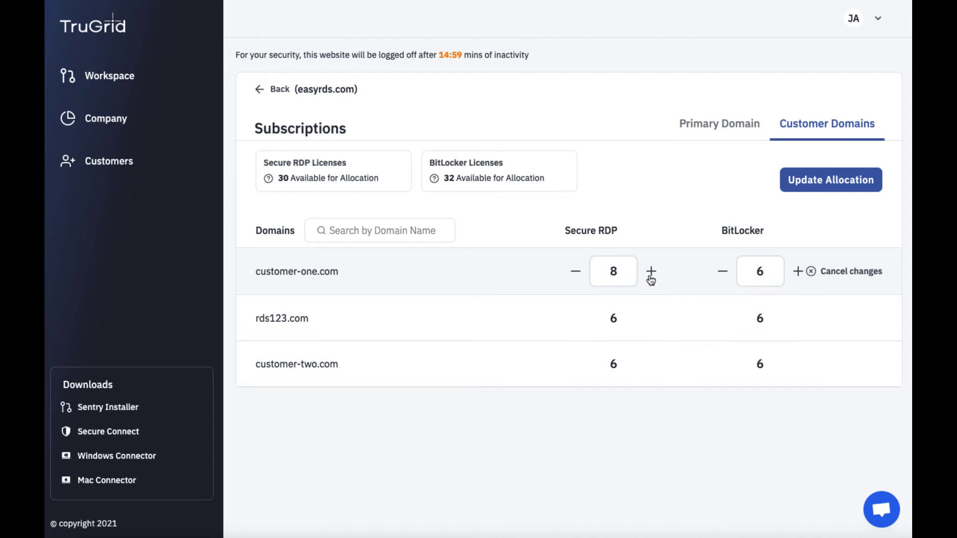
{"action": "left_click", "coordinate": [650, 273]}
{"action": "left_click", "coordinate": [650, 273]}
{"action": "left_click", "coordinate": [650, 273]}
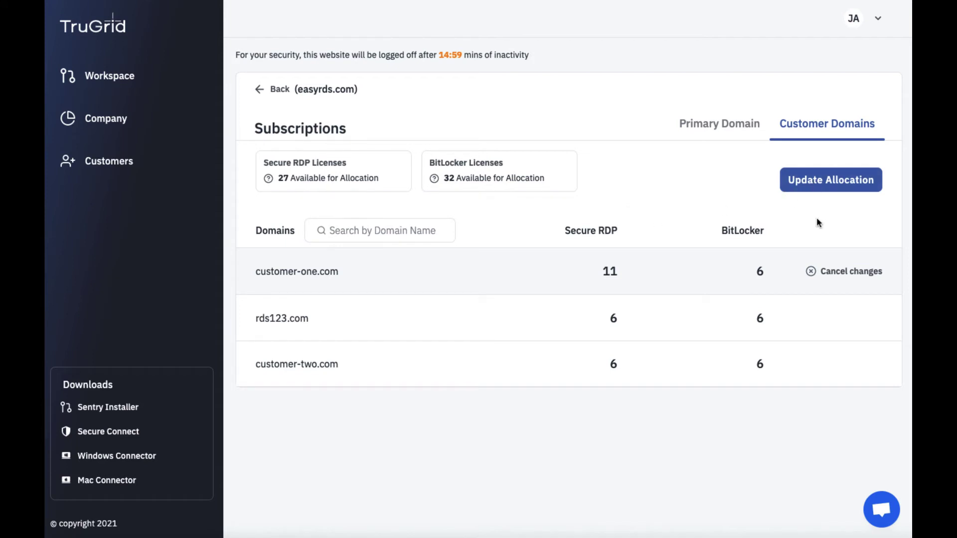
{"action": "left_click", "coordinate": [820, 181]}
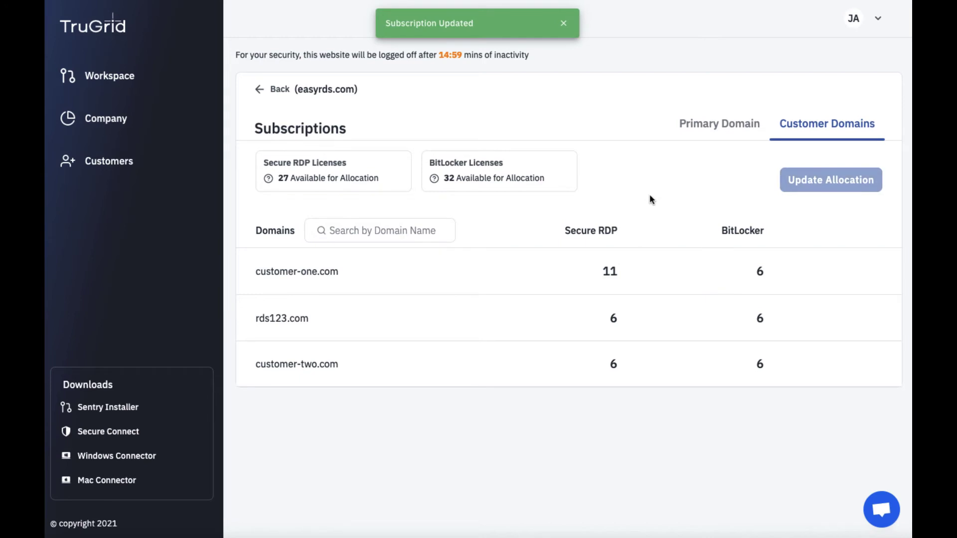
Step: Check the primary domain's 27 Secure RDP licenses, then view customer-one.com's 11 under Customer Domains
{"action": "left_click", "coordinate": [707, 125]}
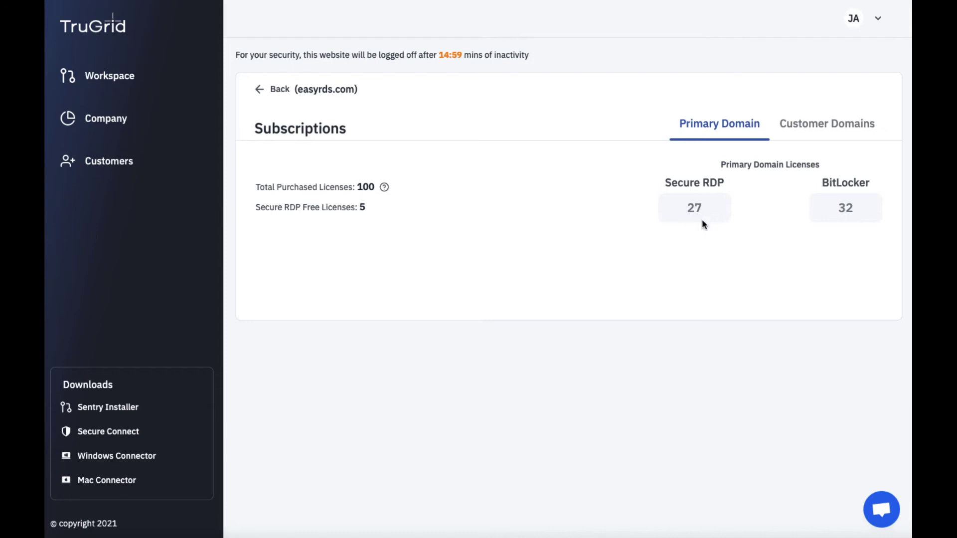
{"action": "left_click", "coordinate": [801, 132]}
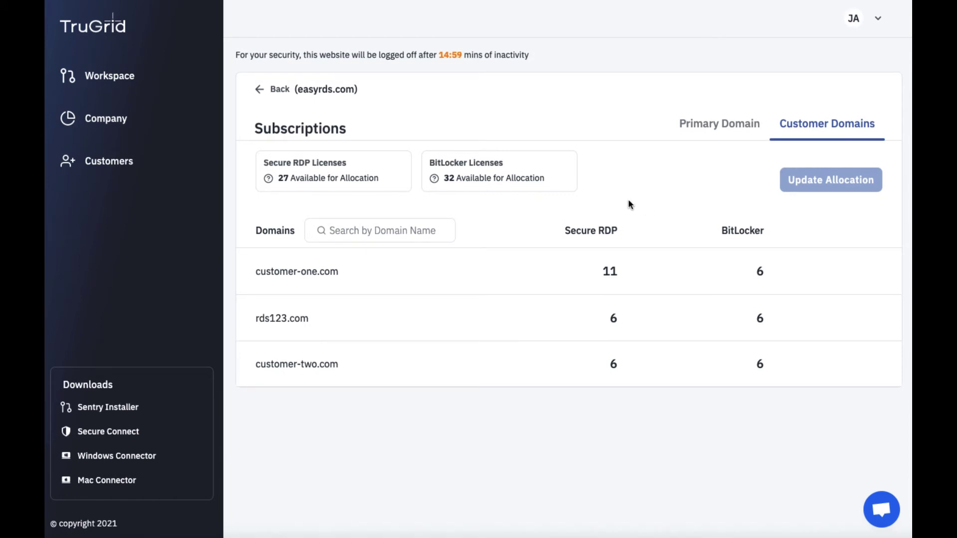
Step: Open company Reports, then switch through the Resource Assignments and Device Management views
{"action": "left_click", "coordinate": [255, 91]}
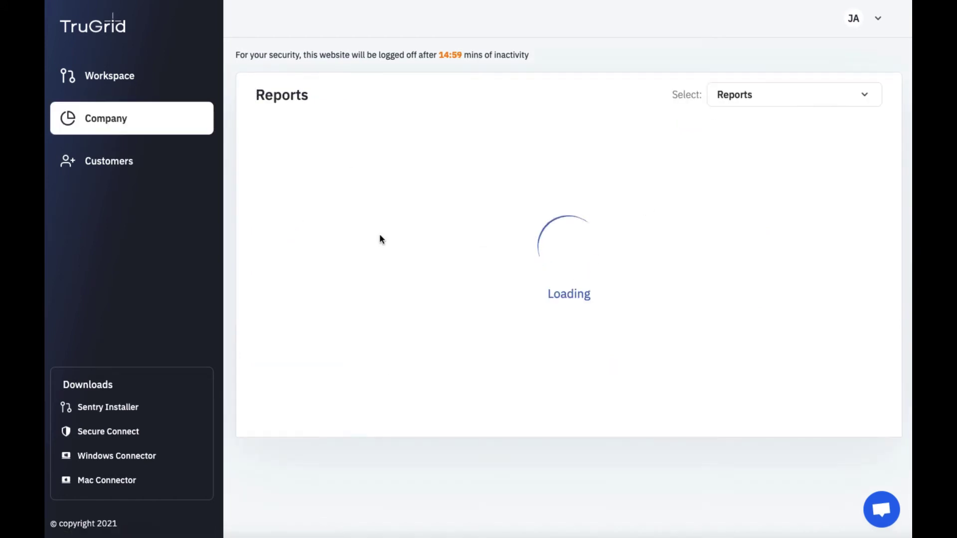
{"action": "left_click", "coordinate": [724, 99]}
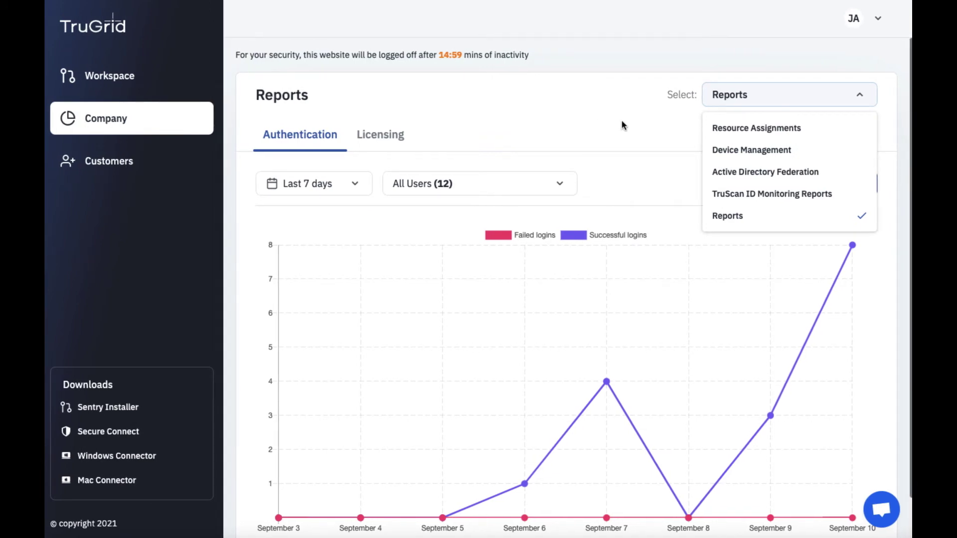
{"action": "left_click", "coordinate": [763, 130]}
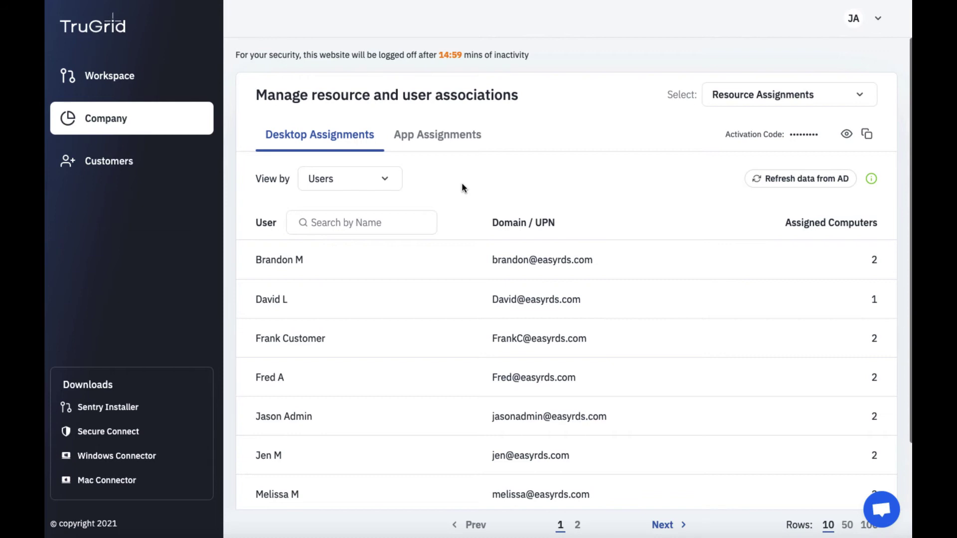
{"action": "left_click", "coordinate": [725, 98]}
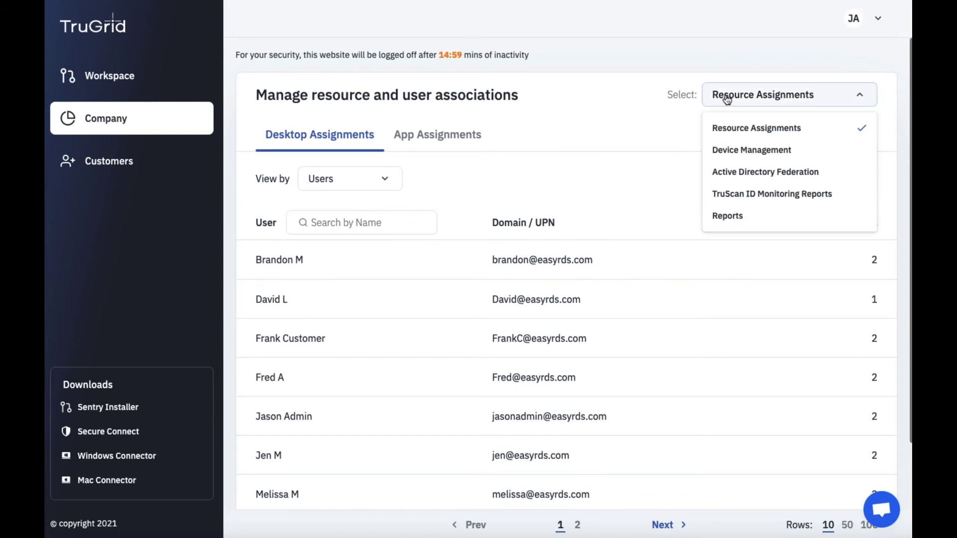
{"action": "left_click", "coordinate": [737, 151]}
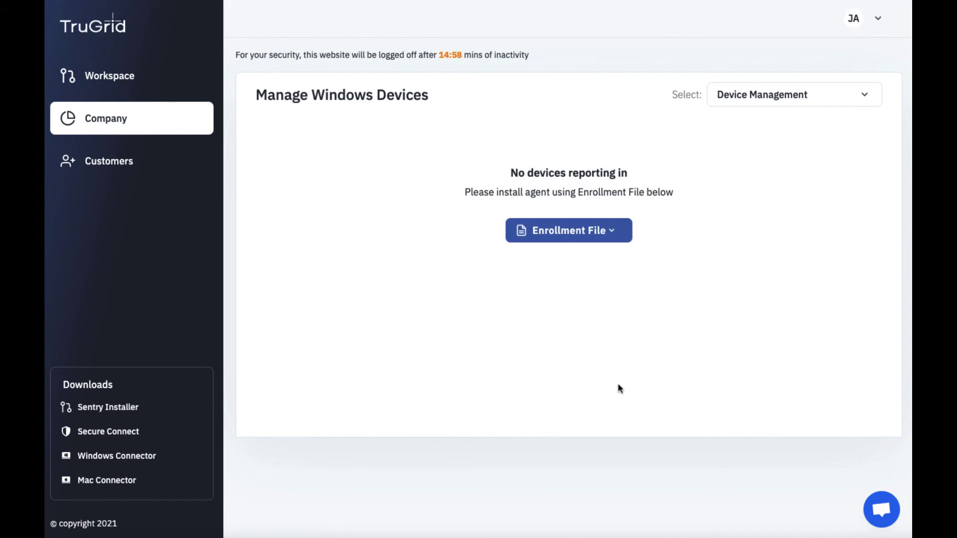
Step: Browse AD Federation and TruScan, then show the Reports Licensing breakdown: easyrds.com 32, customer-one.com 11 of 55
{"action": "left_click", "coordinate": [751, 96]}
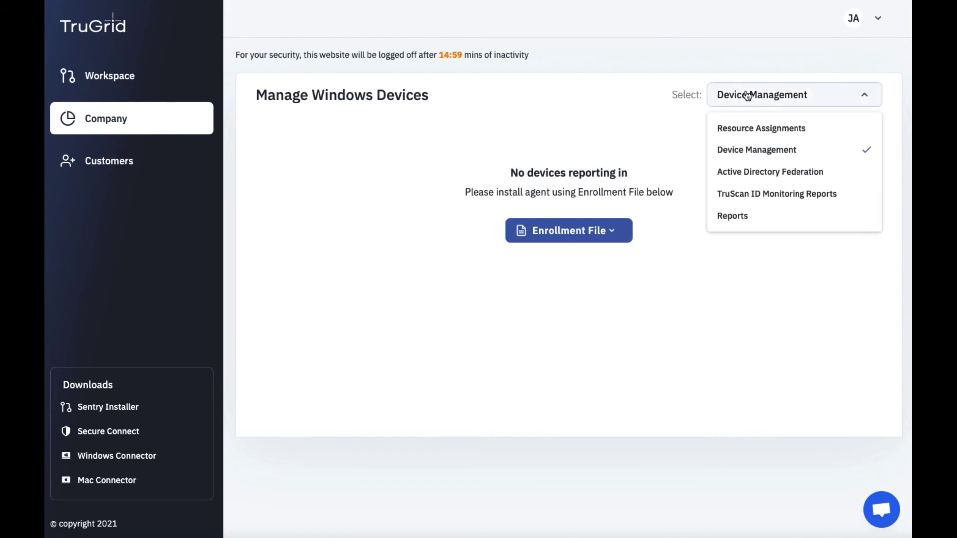
{"action": "left_click", "coordinate": [752, 172]}
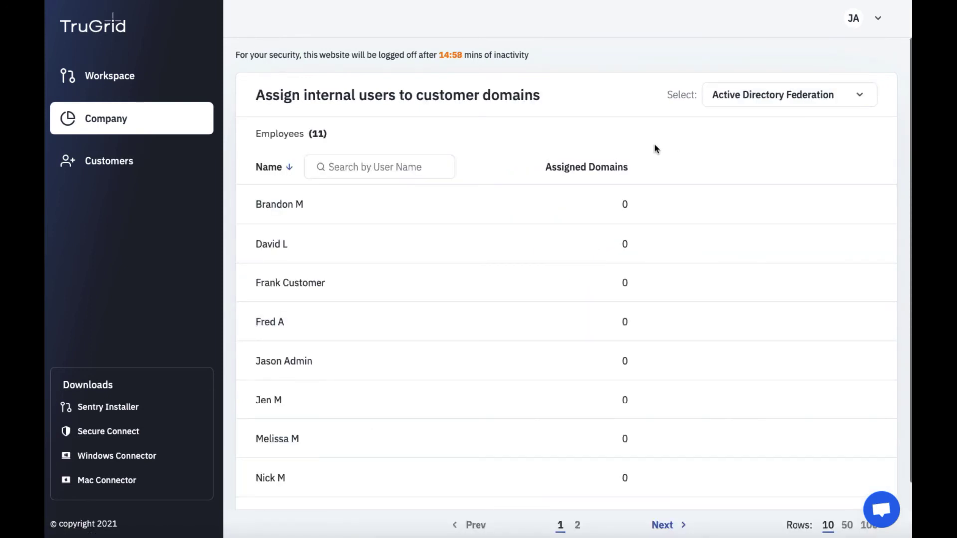
{"action": "left_click", "coordinate": [734, 99]}
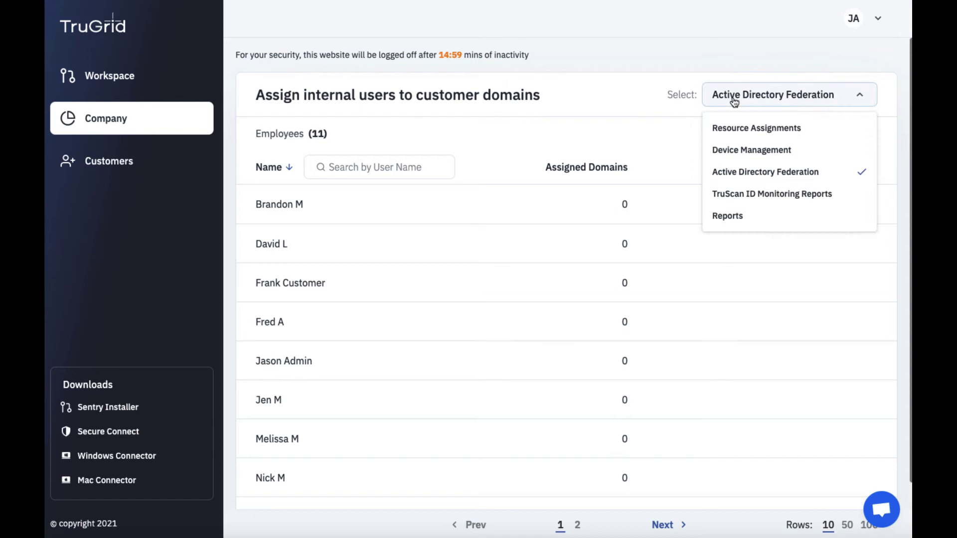
{"action": "left_click", "coordinate": [731, 198]}
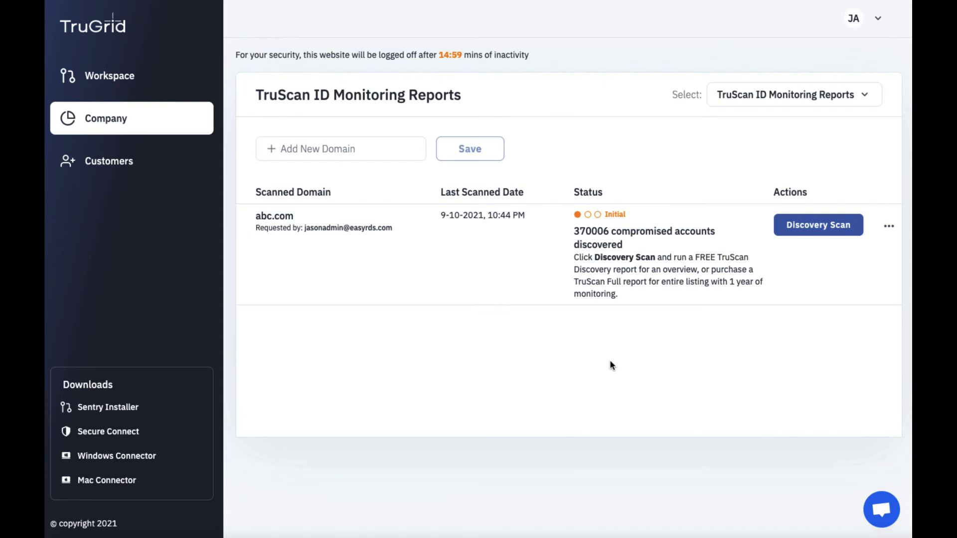
{"action": "left_click", "coordinate": [743, 100]}
{"action": "left_click", "coordinate": [731, 214]}
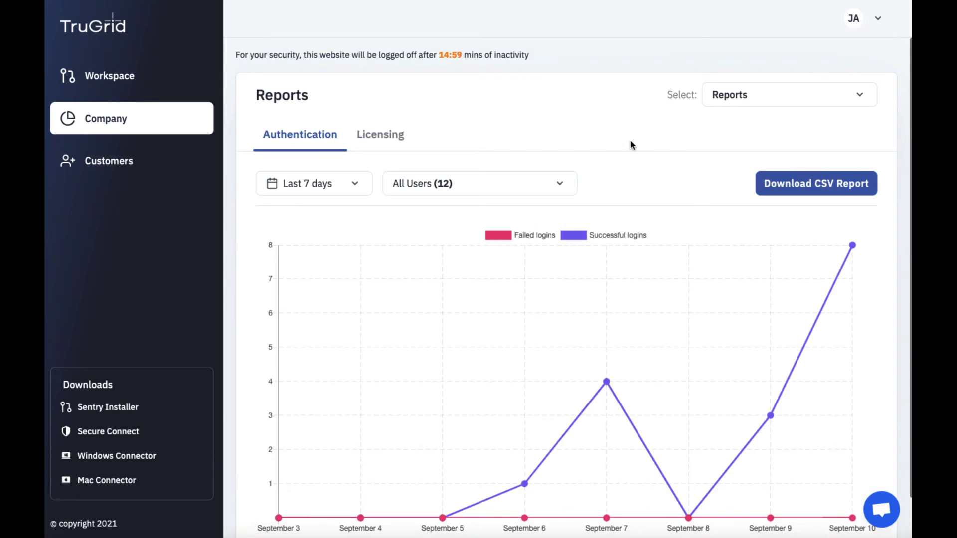
{"action": "left_click", "coordinate": [391, 141]}
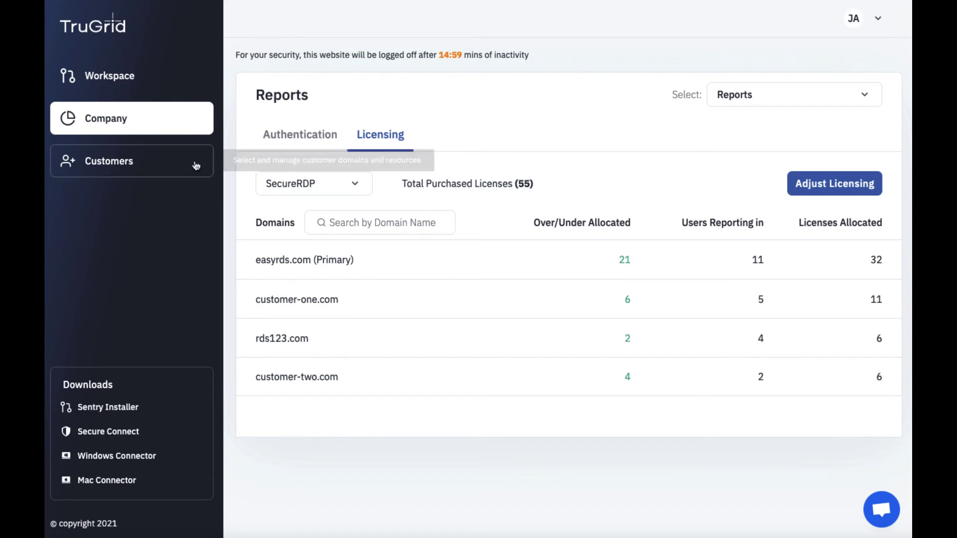
Step: From the Customers list, open customer-one.com to see its six users' Desktop Assignments
{"action": "left_click", "coordinate": [133, 160]}
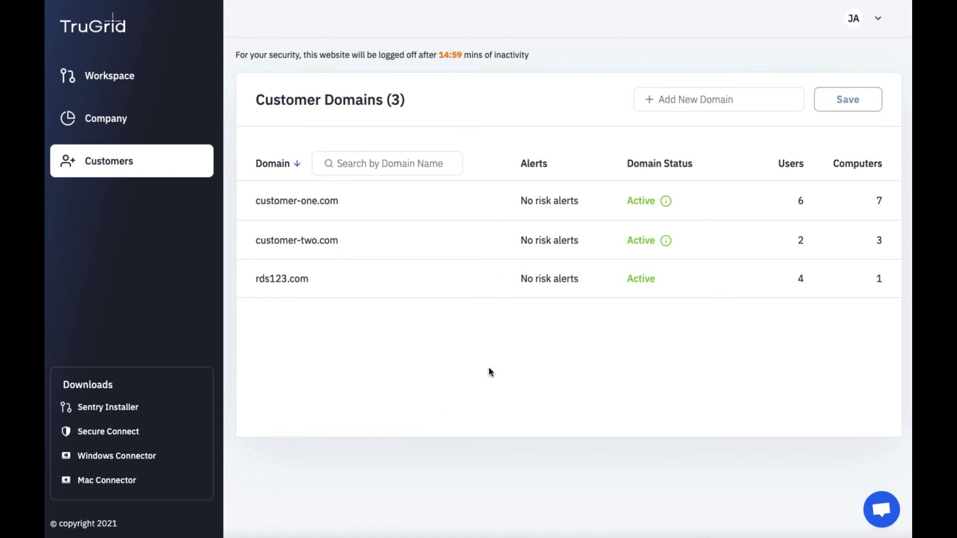
{"action": "mouse_move", "coordinate": [523, 202]}
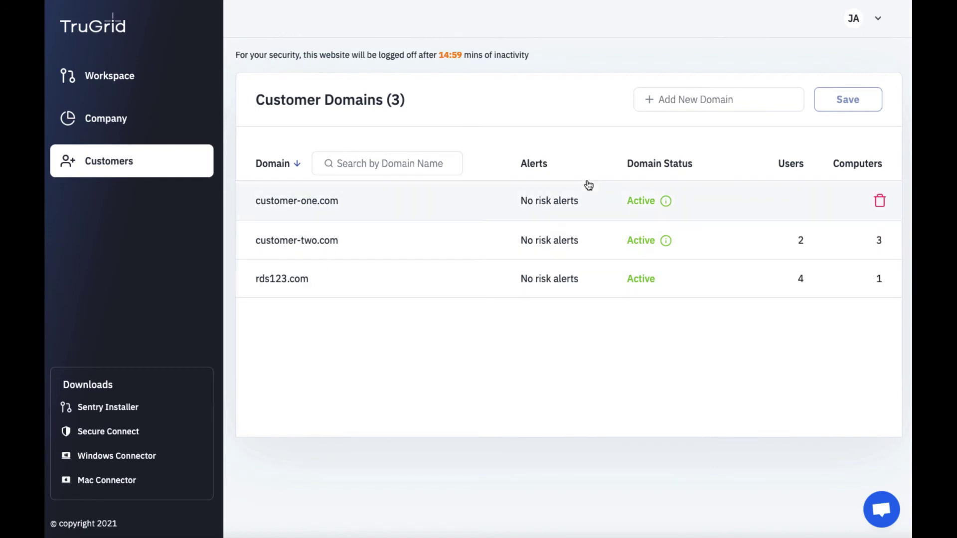
{"action": "mouse_move", "coordinate": [675, 203]}
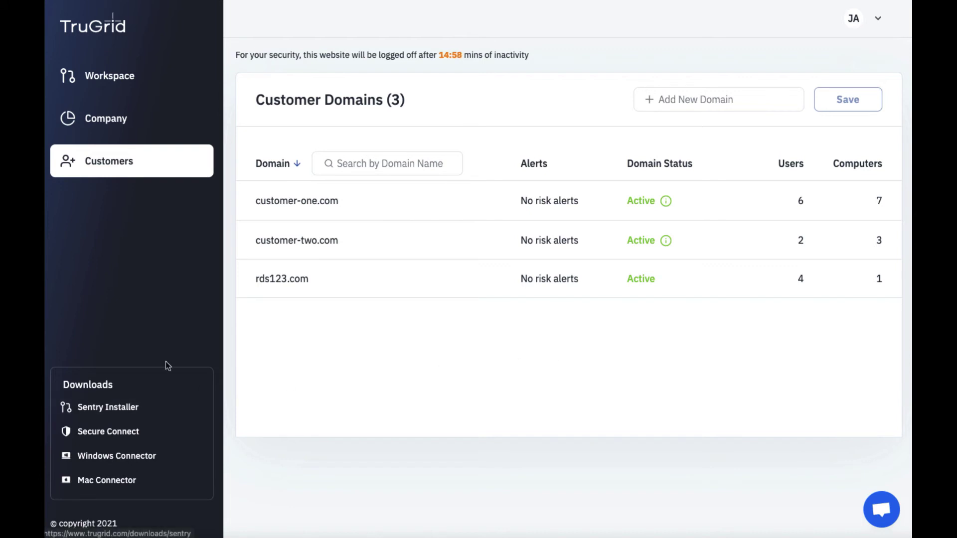
{"action": "left_click", "coordinate": [266, 201]}
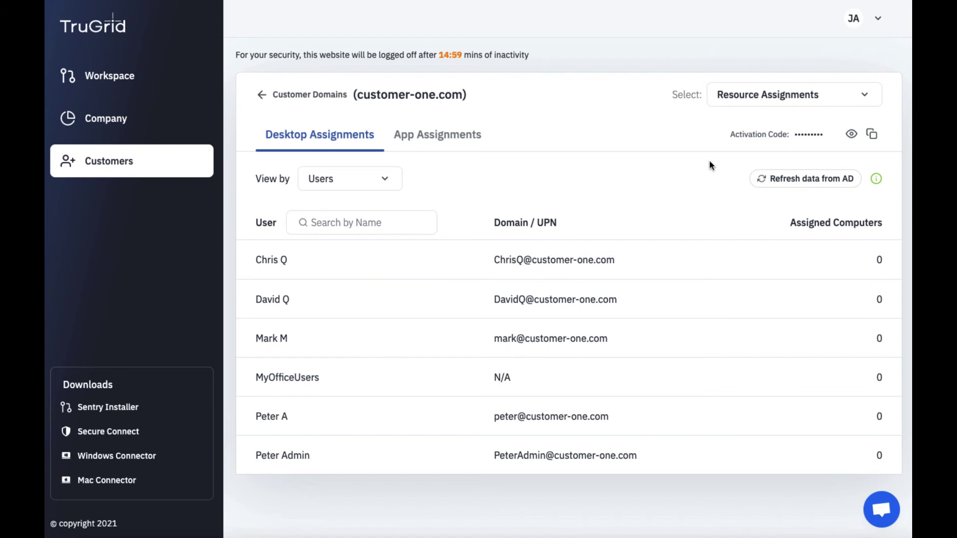
Step: Open customer-two.com, view by Computers, and review then cancel RDSHosts' user assignments
{"action": "left_click", "coordinate": [289, 98]}
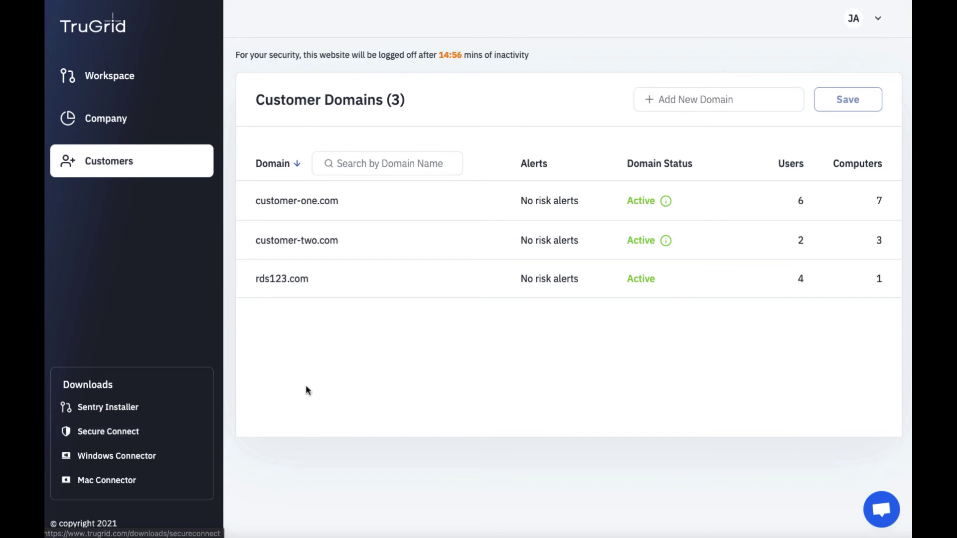
{"action": "left_click", "coordinate": [286, 243]}
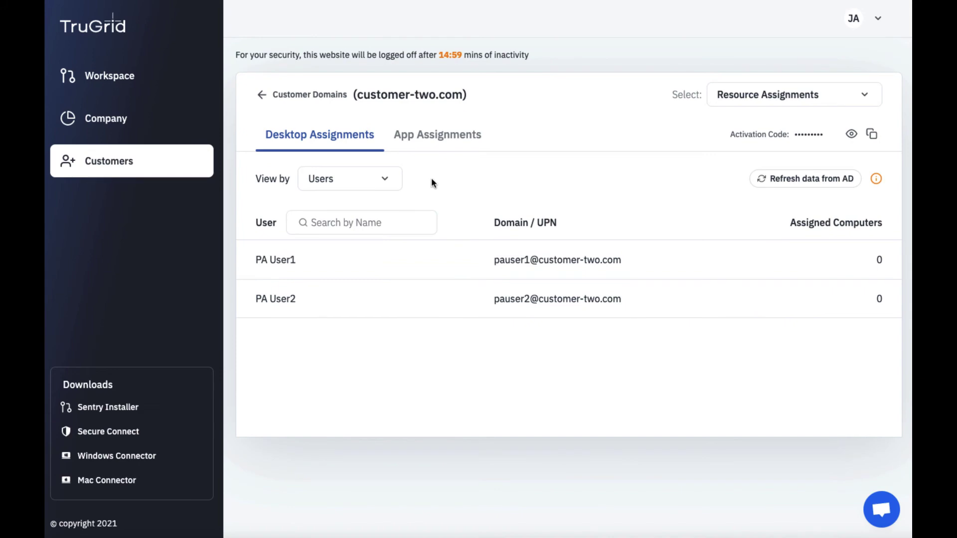
{"action": "left_click", "coordinate": [364, 181]}
{"action": "left_click", "coordinate": [339, 232]}
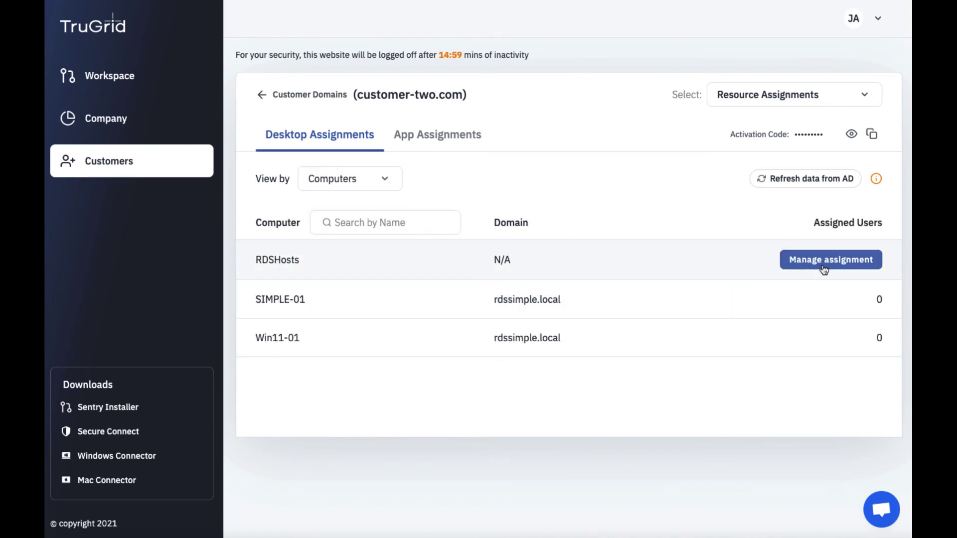
{"action": "left_click", "coordinate": [823, 261]}
{"action": "left_click", "coordinate": [522, 413]}
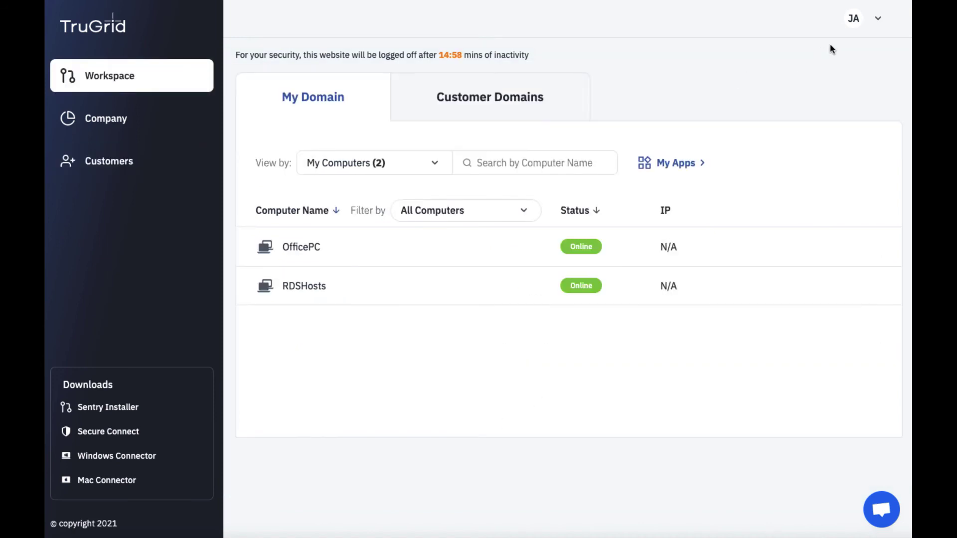
Step: Open My Profile from the account menu and briefly select part of the account email address
{"action": "left_click", "coordinate": [879, 22]}
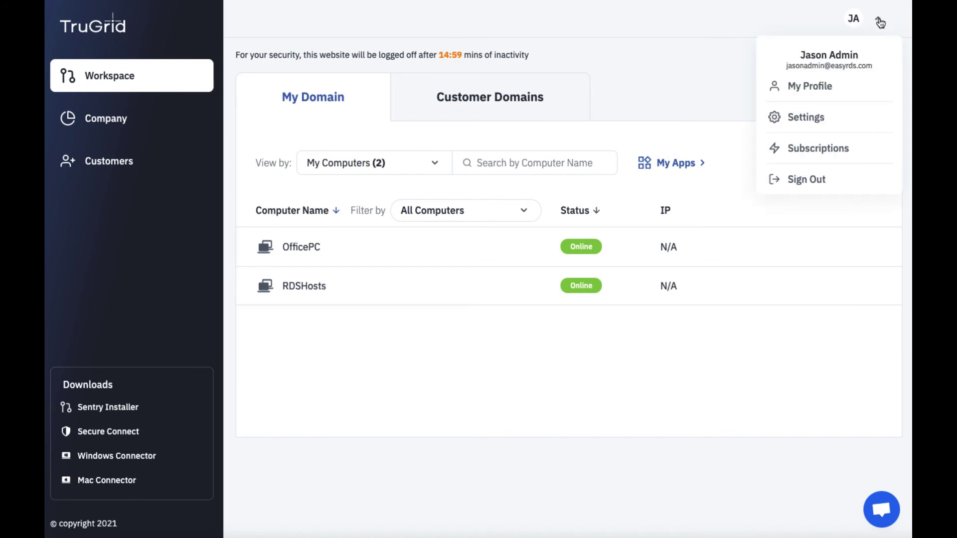
{"action": "left_click", "coordinate": [825, 88]}
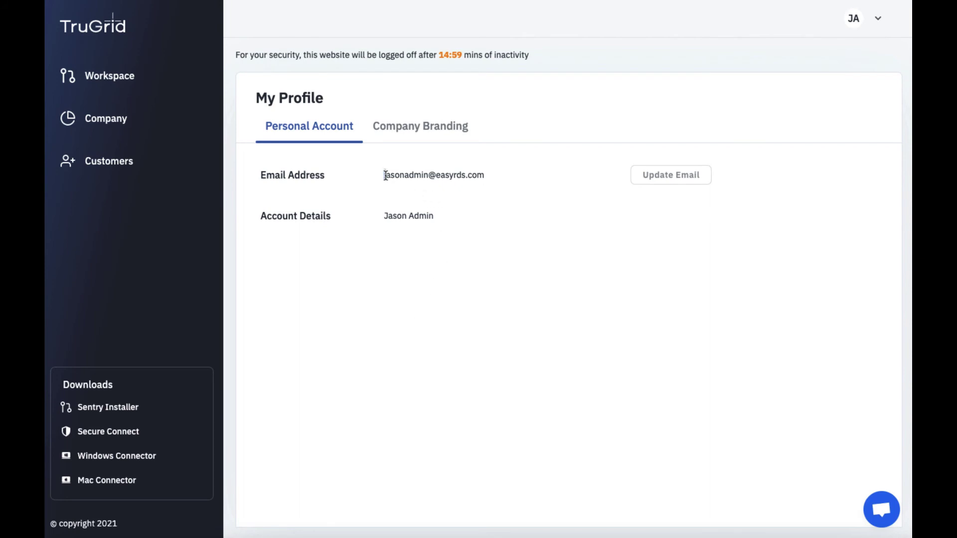
{"action": "left_click_drag", "start_coordinate": [384, 175], "coordinate": [429, 176]}
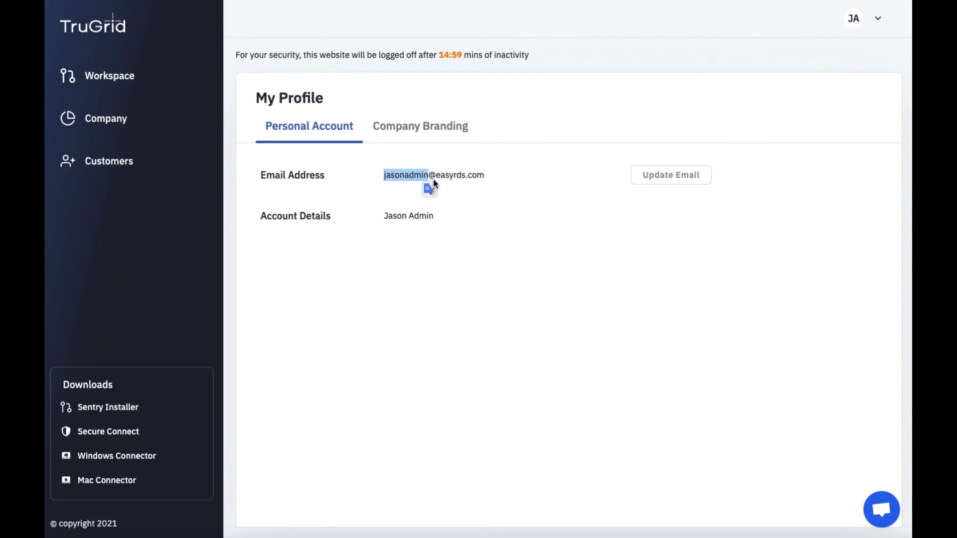
{"action": "left_click", "coordinate": [477, 226]}
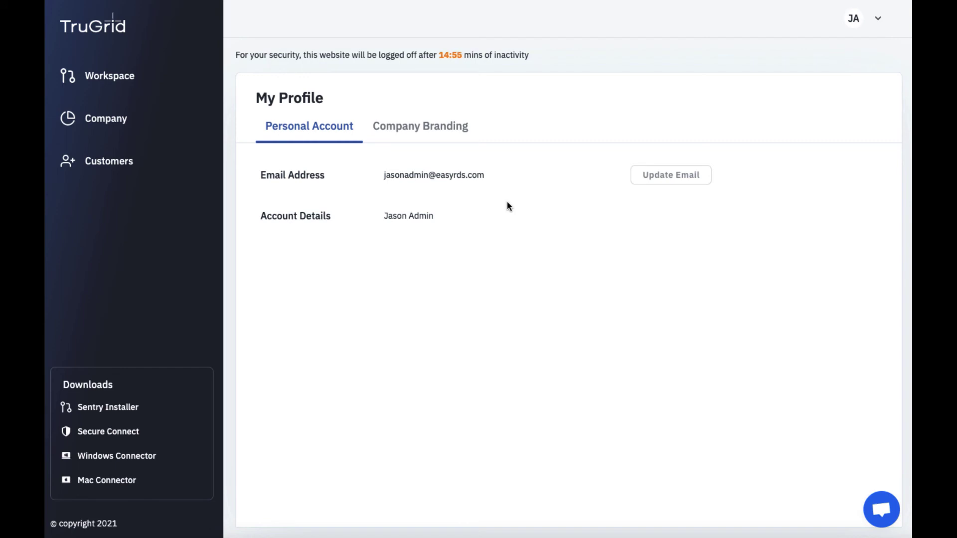
Step: Enable Company Branding, then open and cancel Edit branding, leaving the branding information empty
{"action": "left_click", "coordinate": [425, 134]}
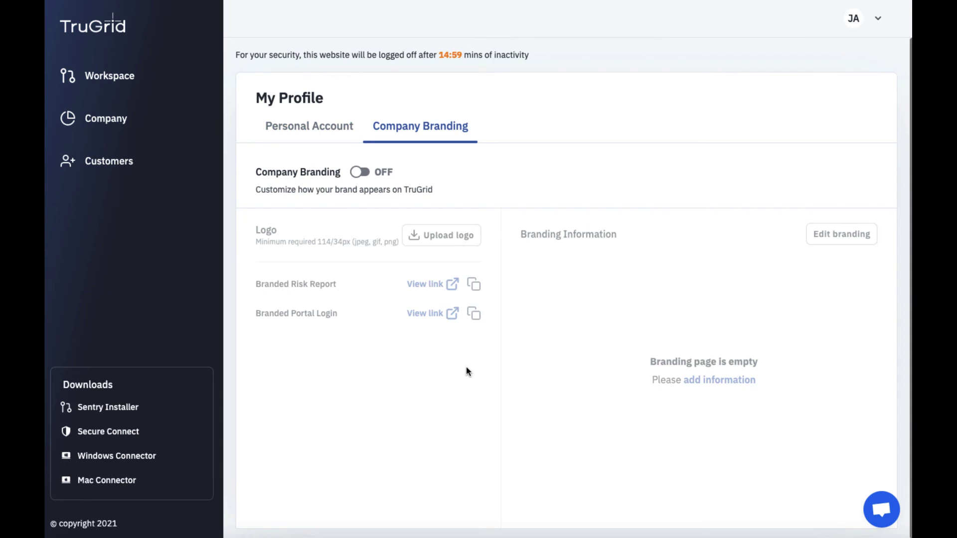
{"action": "left_click", "coordinate": [360, 172]}
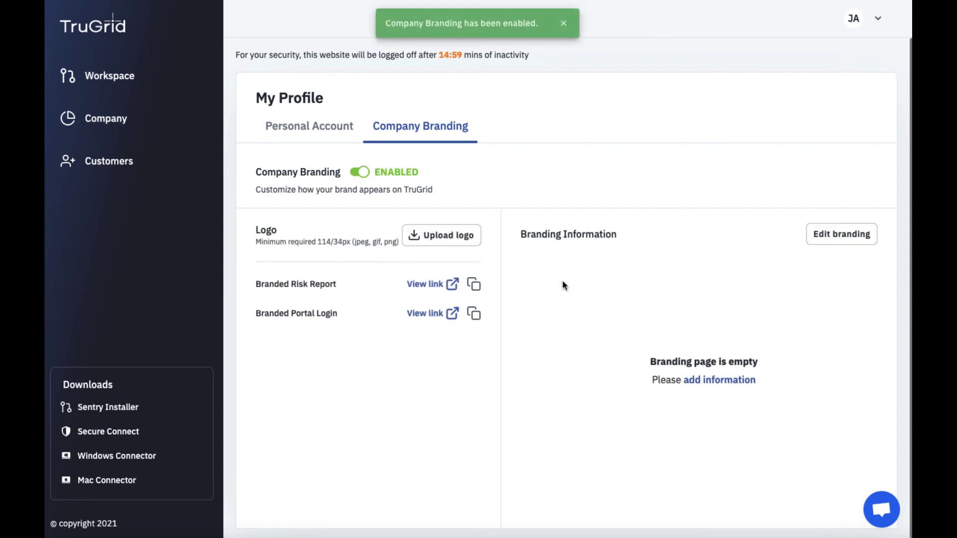
{"action": "left_click", "coordinate": [824, 238]}
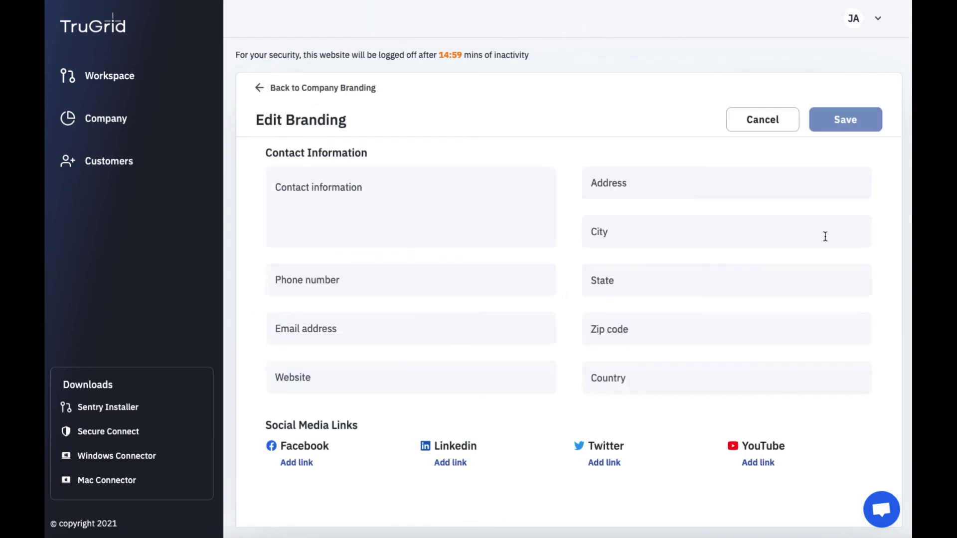
{"action": "left_click", "coordinate": [740, 128]}
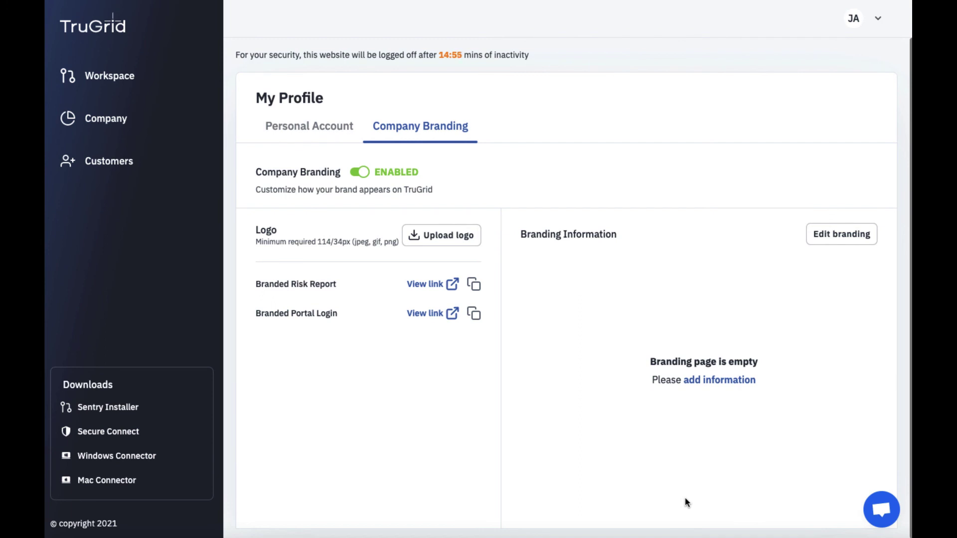
Step: Open My Settings from the account menu and set Screen Mode to Full screen (all displays)
{"action": "left_click", "coordinate": [879, 20]}
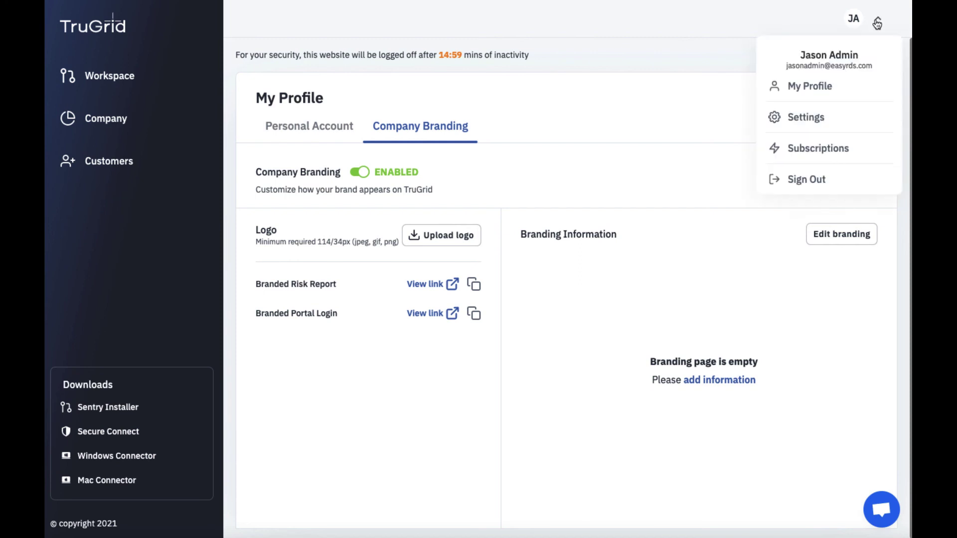
{"action": "left_click", "coordinate": [805, 118]}
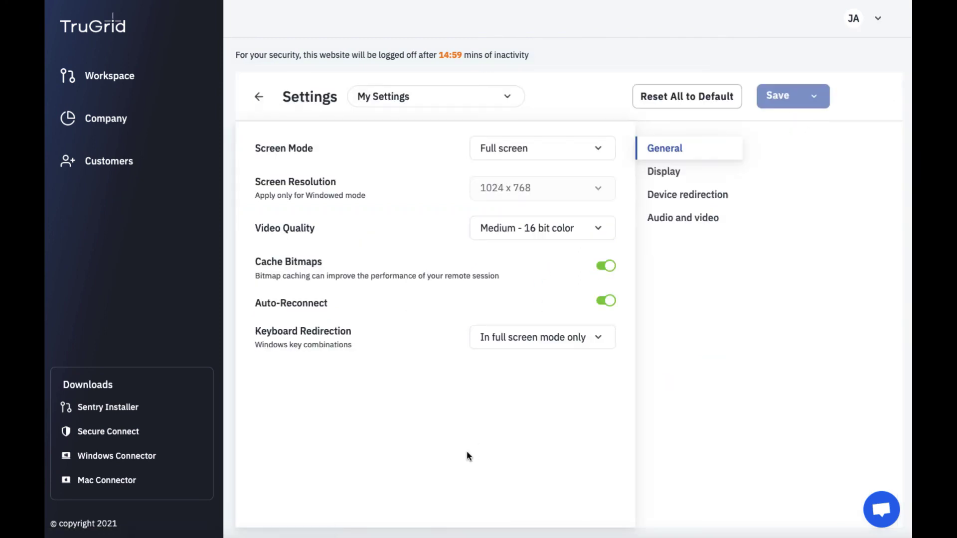
{"action": "left_click", "coordinate": [510, 98]}
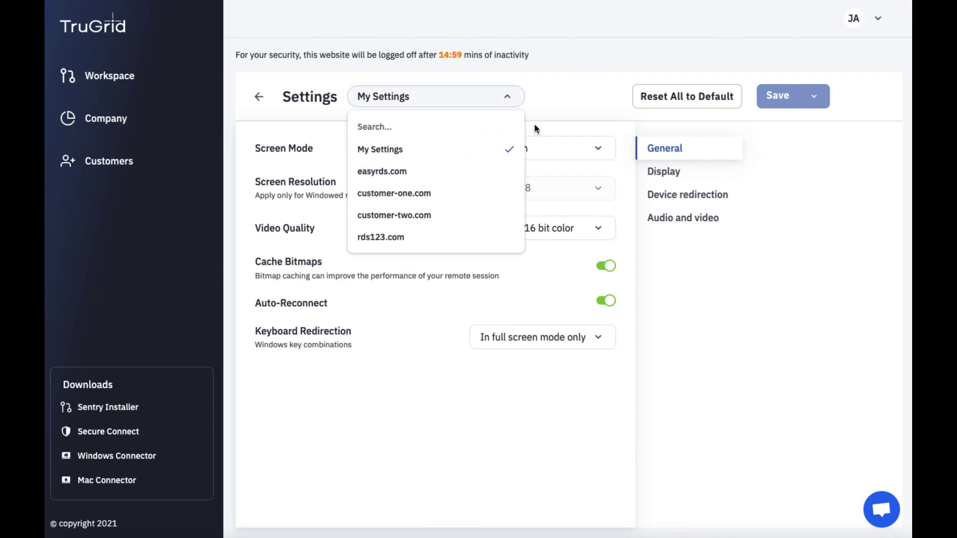
{"action": "left_click", "coordinate": [553, 113]}
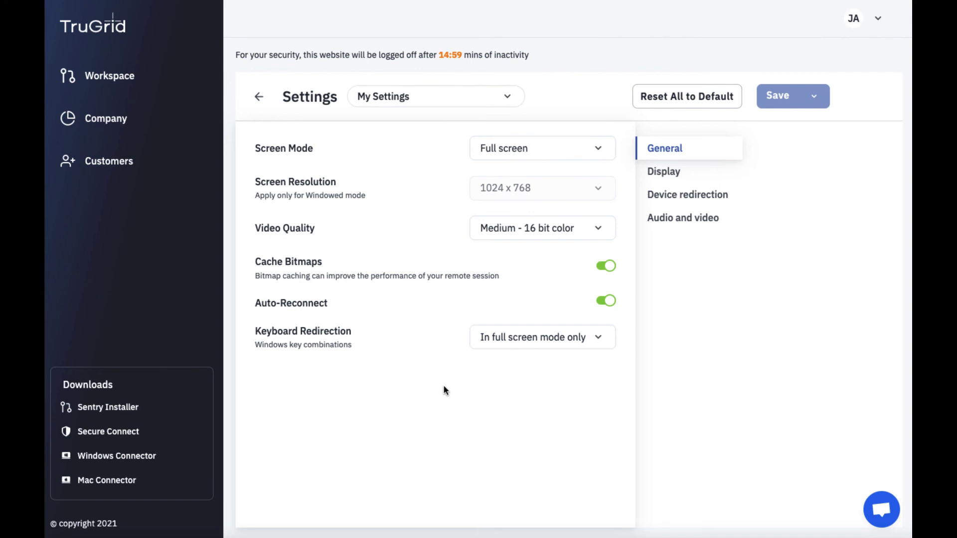
{"action": "left_click", "coordinate": [496, 149]}
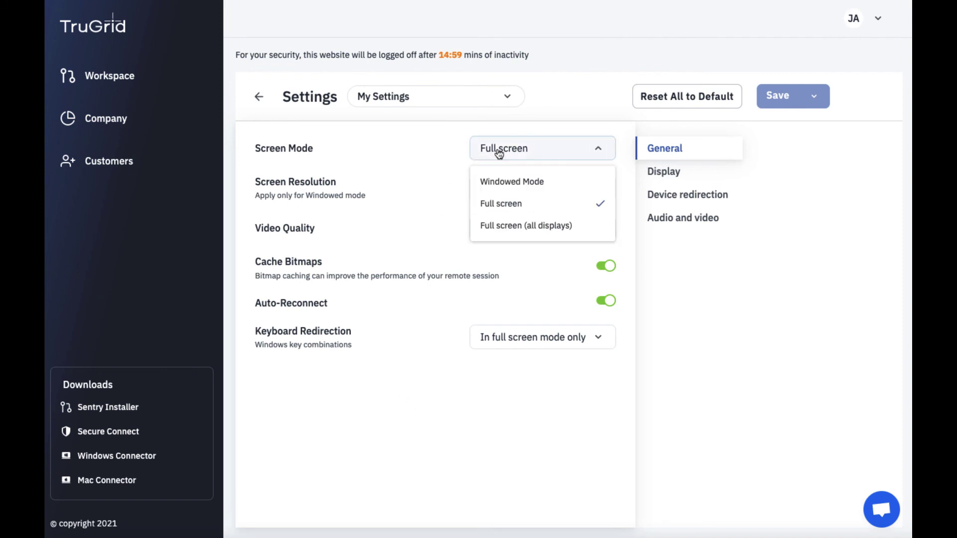
{"action": "left_click", "coordinate": [438, 148]}
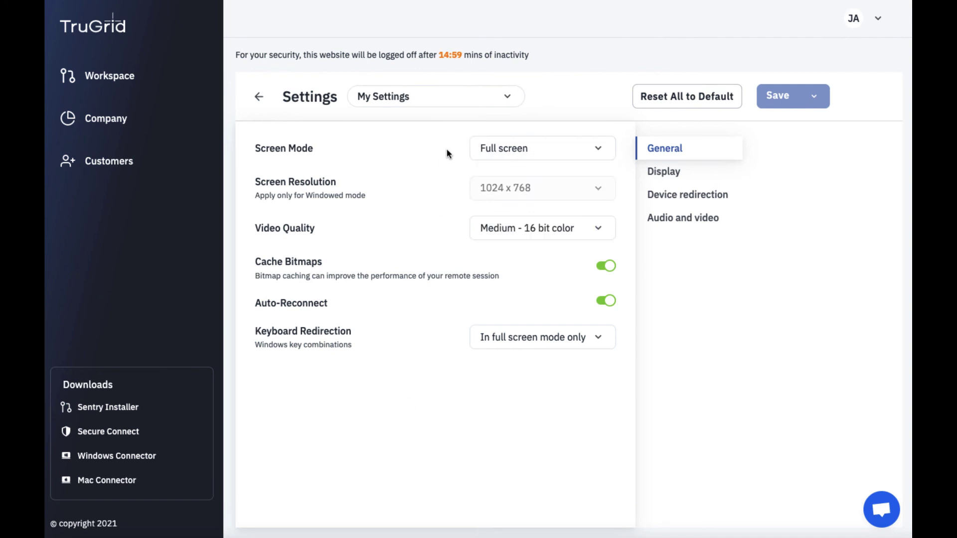
{"action": "left_click", "coordinate": [492, 152]}
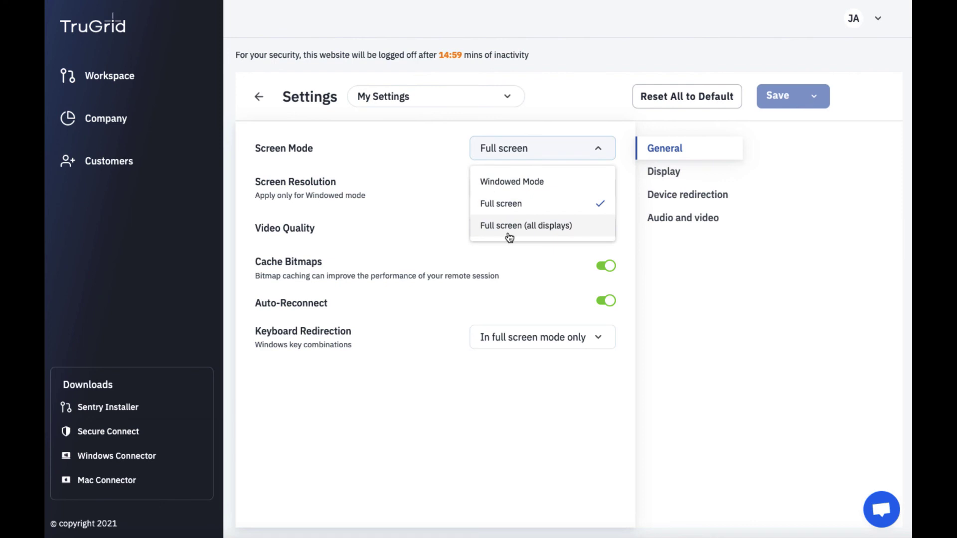
{"action": "left_click", "coordinate": [537, 227]}
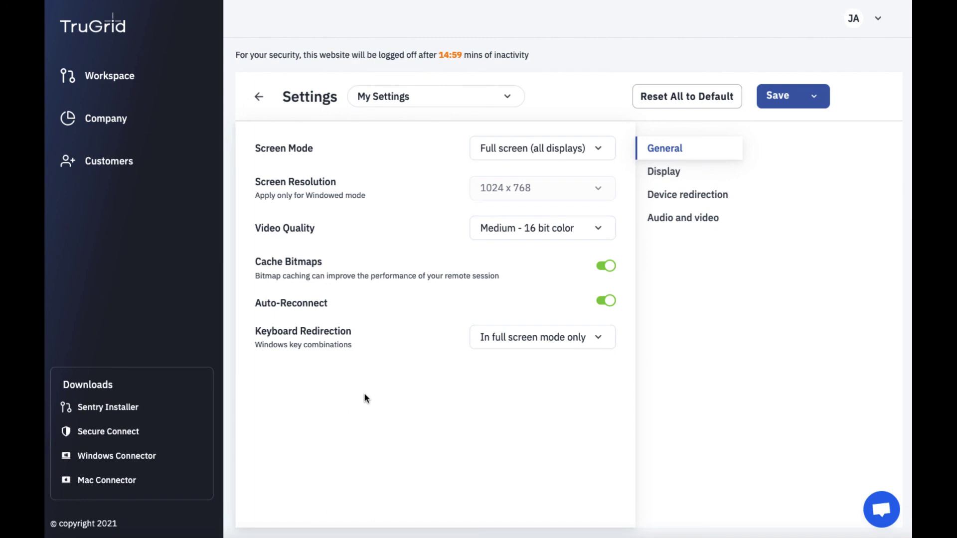
Step: Review Display and Device redirection, turning Redirect Printers on with Zero Trust ending enabled, then view Audio and video
{"action": "left_click", "coordinate": [663, 172]}
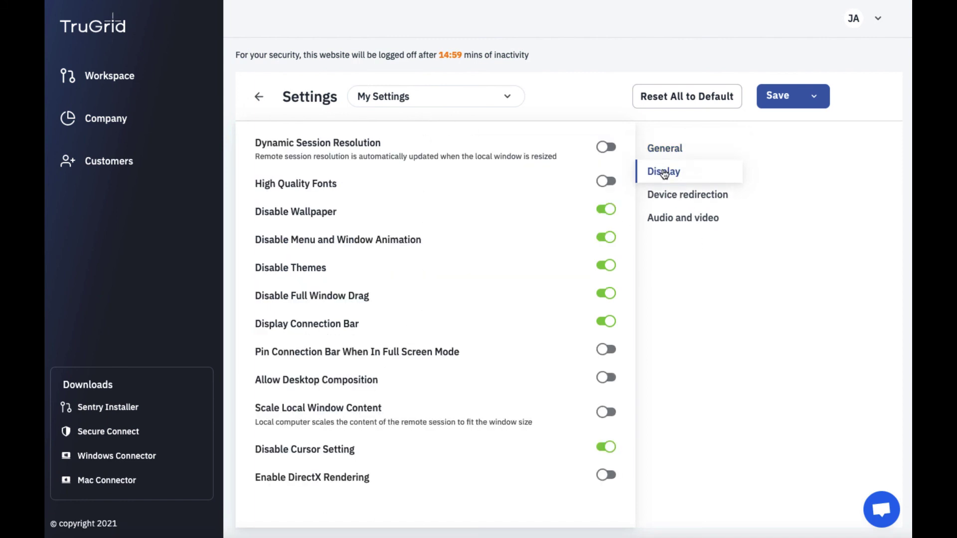
{"action": "left_click", "coordinate": [702, 198]}
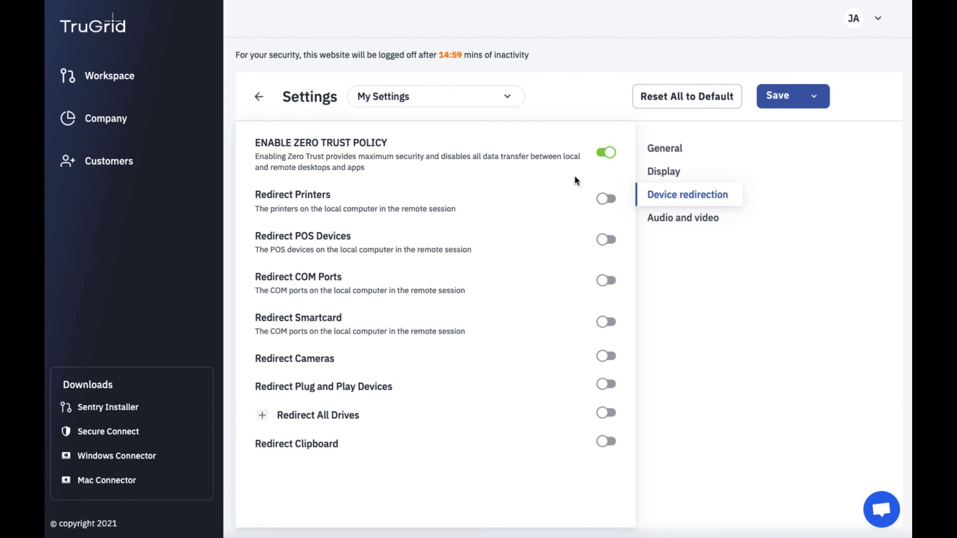
{"action": "left_click", "coordinate": [606, 153]}
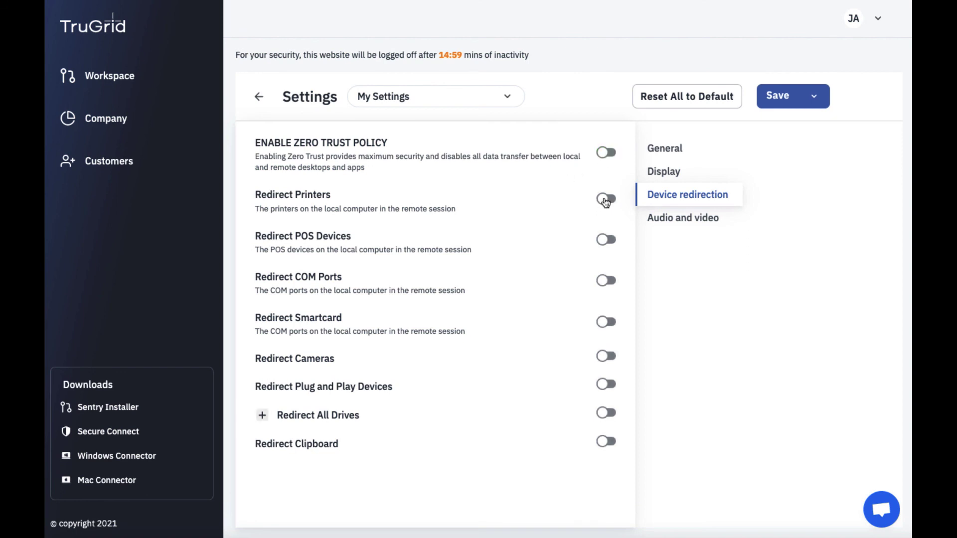
{"action": "left_click", "coordinate": [605, 200]}
{"action": "left_click", "coordinate": [606, 154]}
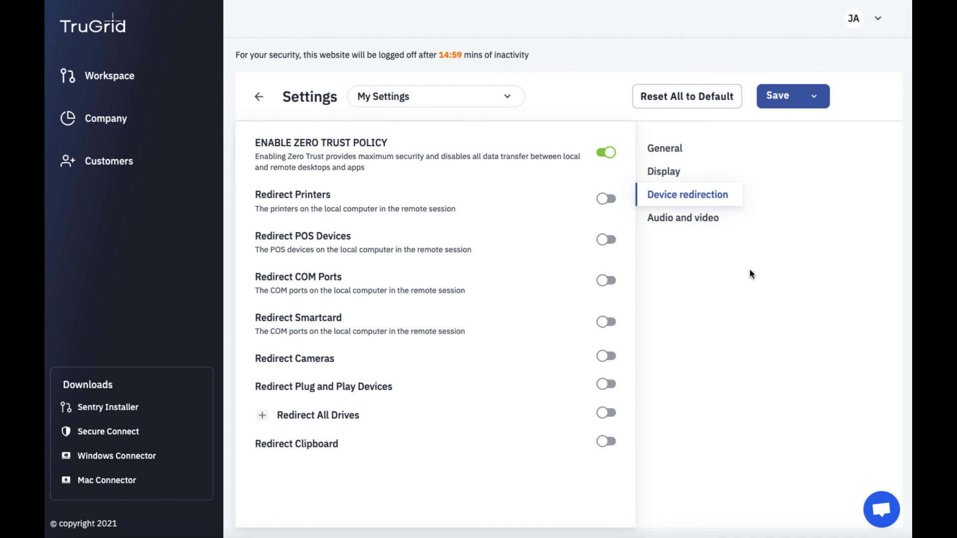
{"action": "left_click", "coordinate": [681, 218]}
{"action": "left_click", "coordinate": [421, 95]}
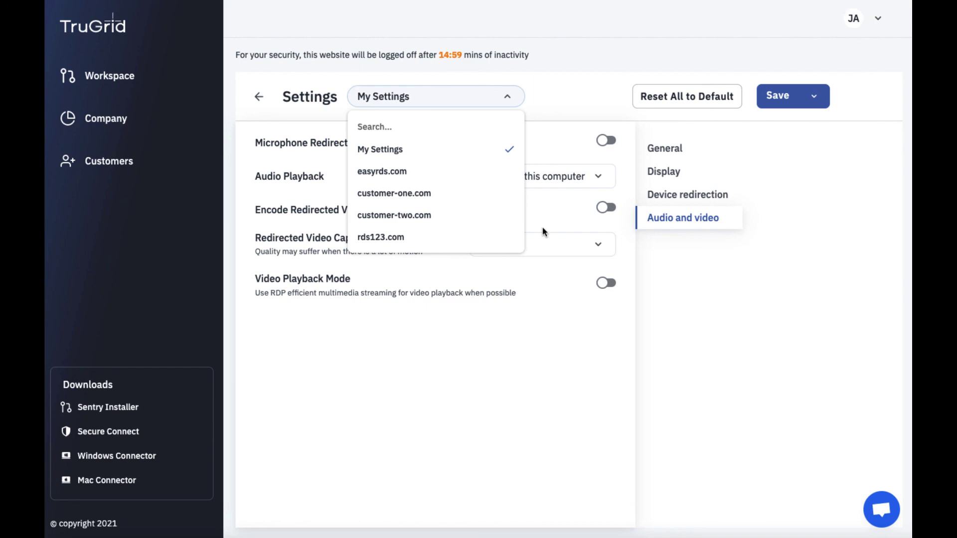
Step: Switch to easyrds.com, discard all unsaved settings changes, and browse back to General
{"action": "left_click", "coordinate": [404, 177]}
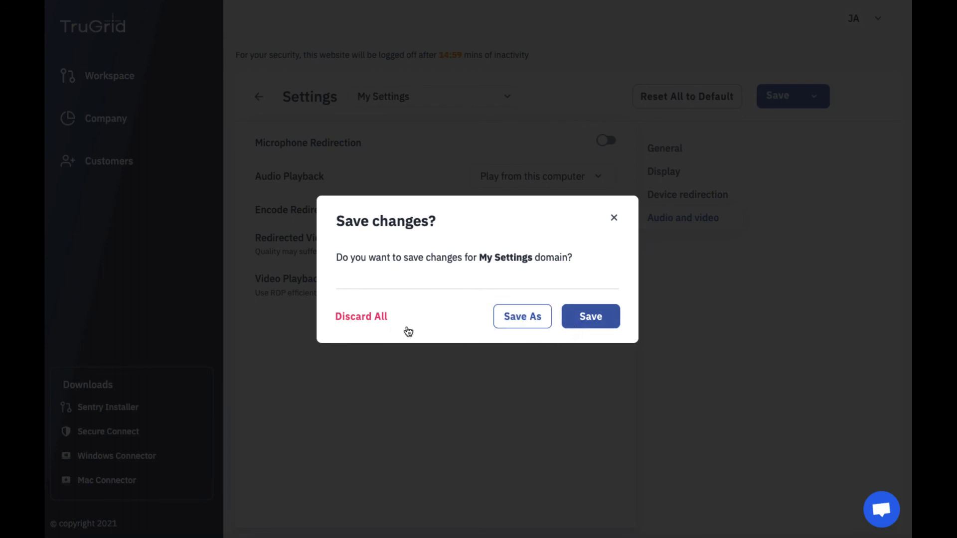
{"action": "left_click", "coordinate": [365, 320]}
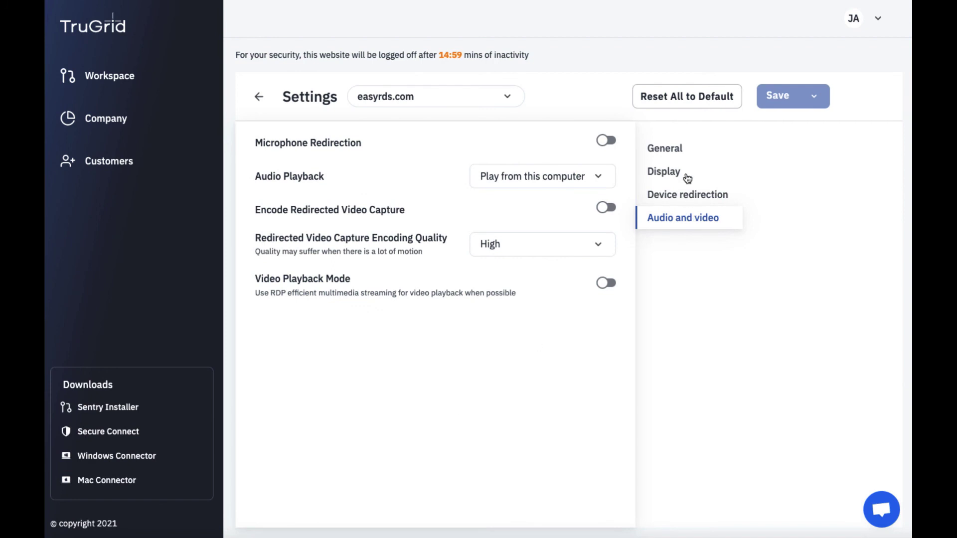
{"action": "left_click", "coordinate": [686, 194]}
{"action": "left_click", "coordinate": [669, 174]}
{"action": "left_click", "coordinate": [666, 150]}
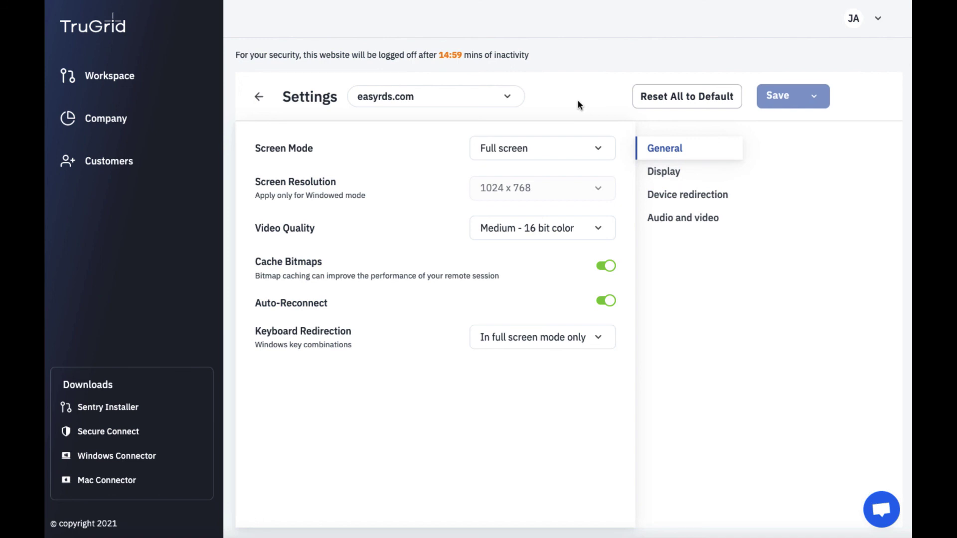
Step: Show customer-one.com's settings and browse its Audio and video, Device redirection, Display and General sections
{"action": "left_click", "coordinate": [501, 97]}
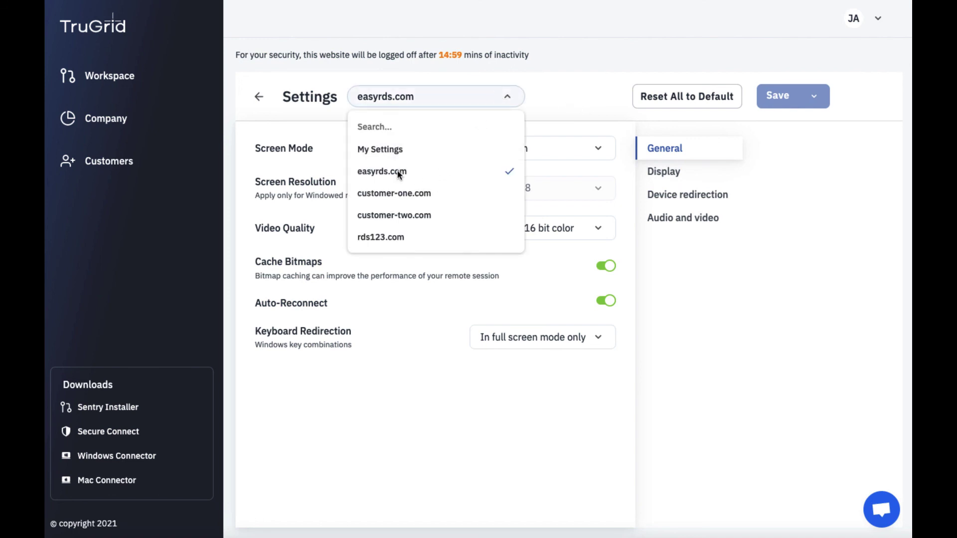
{"action": "left_click", "coordinate": [398, 195]}
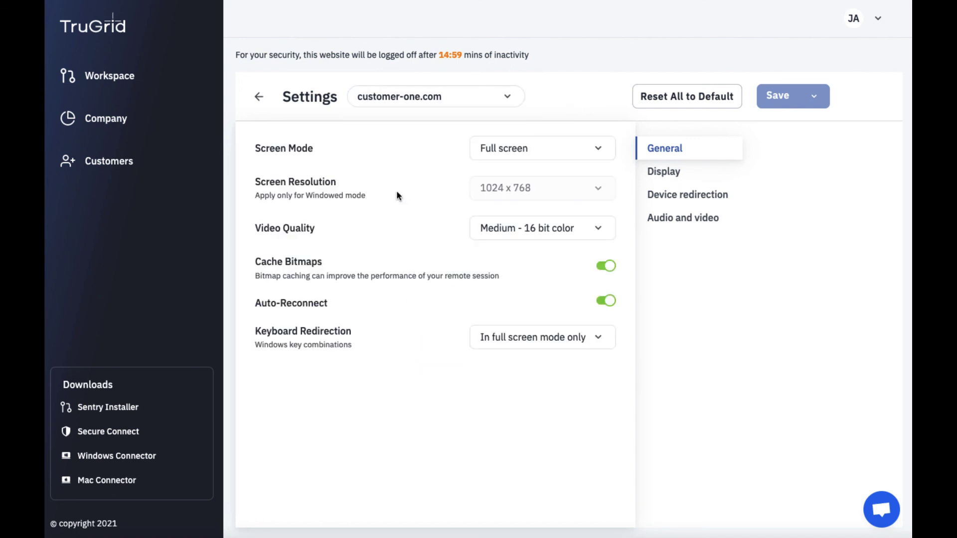
{"action": "left_click", "coordinate": [682, 223]}
{"action": "left_click", "coordinate": [677, 199]}
{"action": "left_click", "coordinate": [668, 177]}
{"action": "left_click", "coordinate": [665, 152]}
Step: Show Subscriptions' Customer Domains: customer-one.com at 11 Secure RDP, 27 available for allocation
{"action": "left_click", "coordinate": [881, 19]}
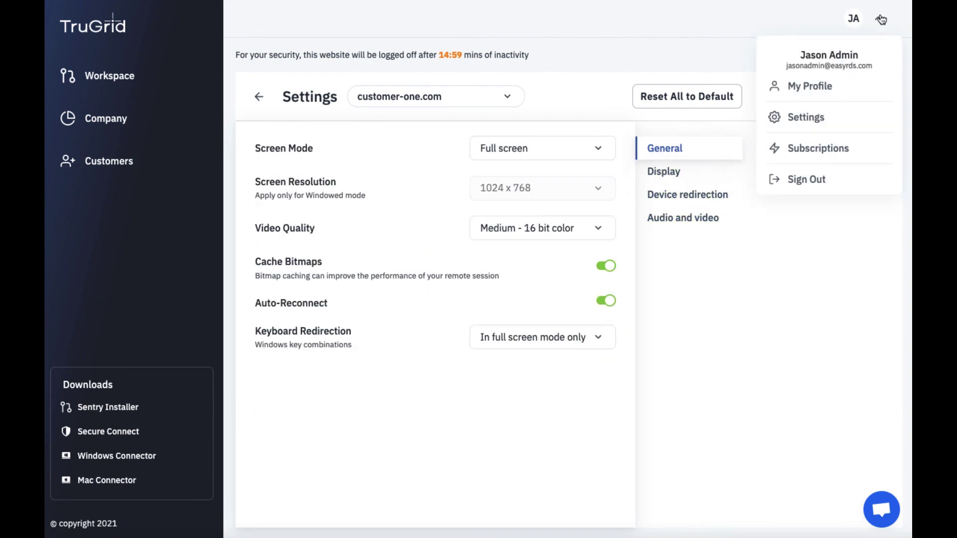
{"action": "left_click", "coordinate": [815, 157]}
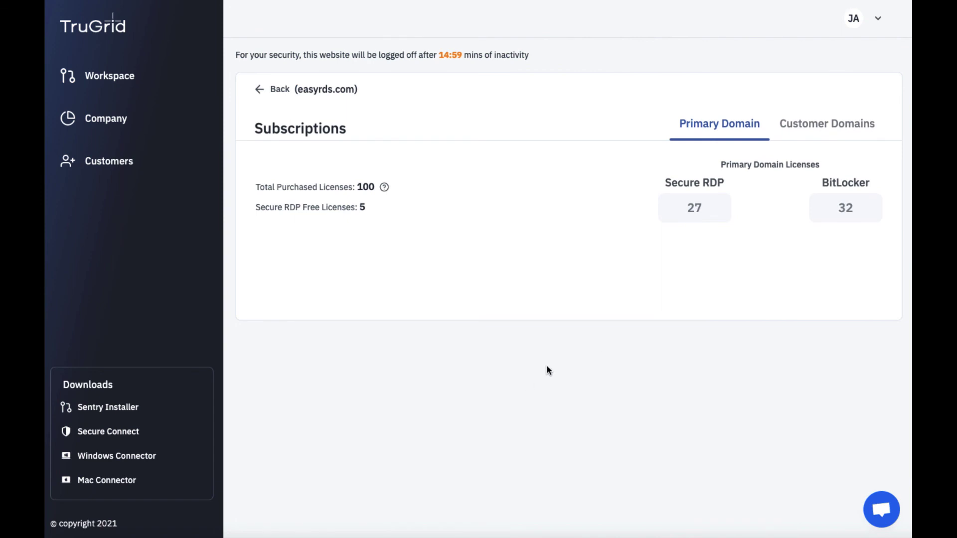
{"action": "left_click", "coordinate": [872, 22]}
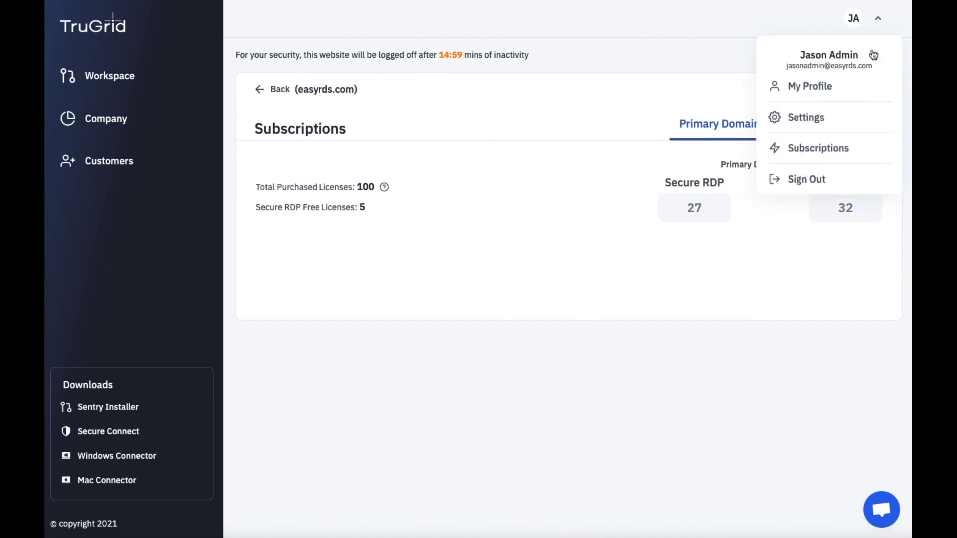
{"action": "left_click", "coordinate": [827, 154]}
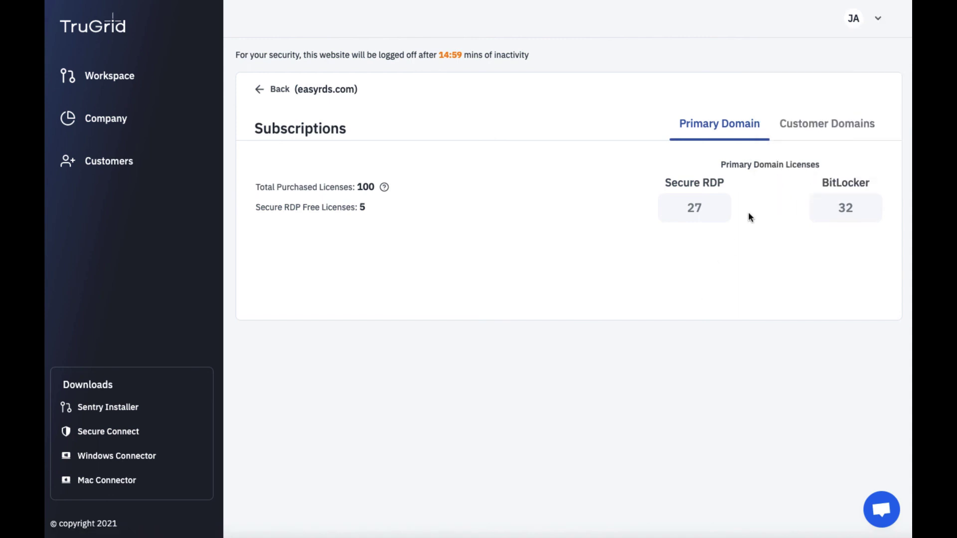
{"action": "left_click", "coordinate": [802, 131]}
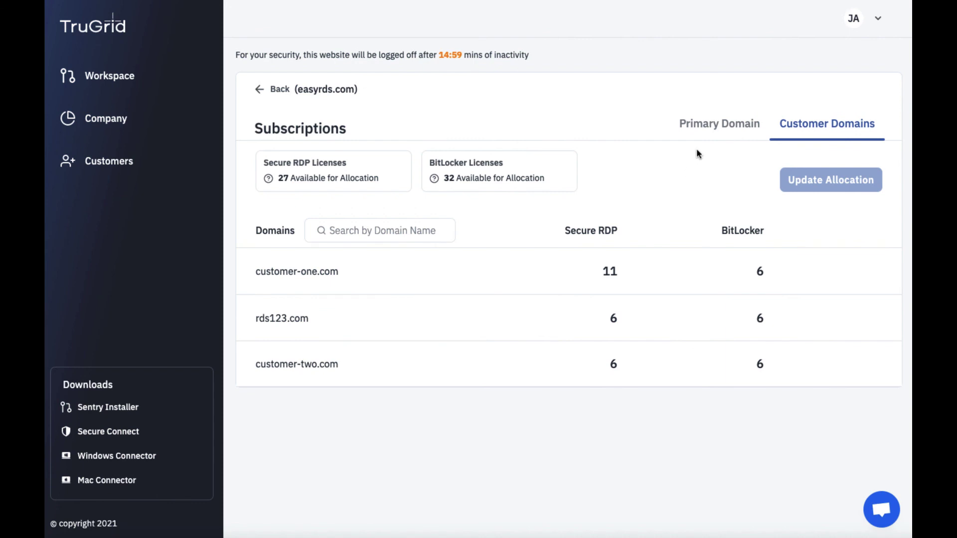
Step: Return to the Workspace, switch to the Customer Domains list, and open customer-one.com's computers
{"action": "left_click", "coordinate": [275, 89]}
{"action": "left_click", "coordinate": [121, 81]}
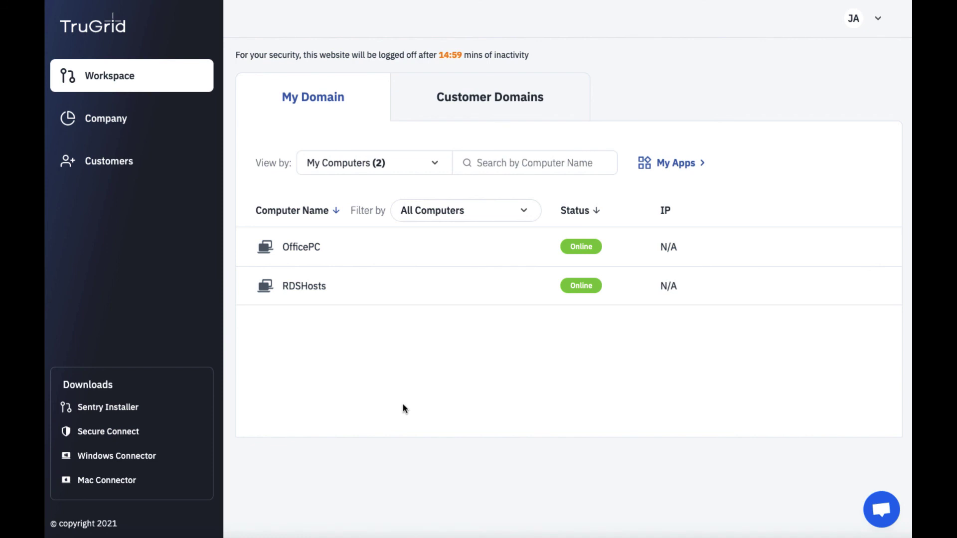
{"action": "mouse_move", "coordinate": [361, 302]}
{"action": "left_click", "coordinate": [347, 172]}
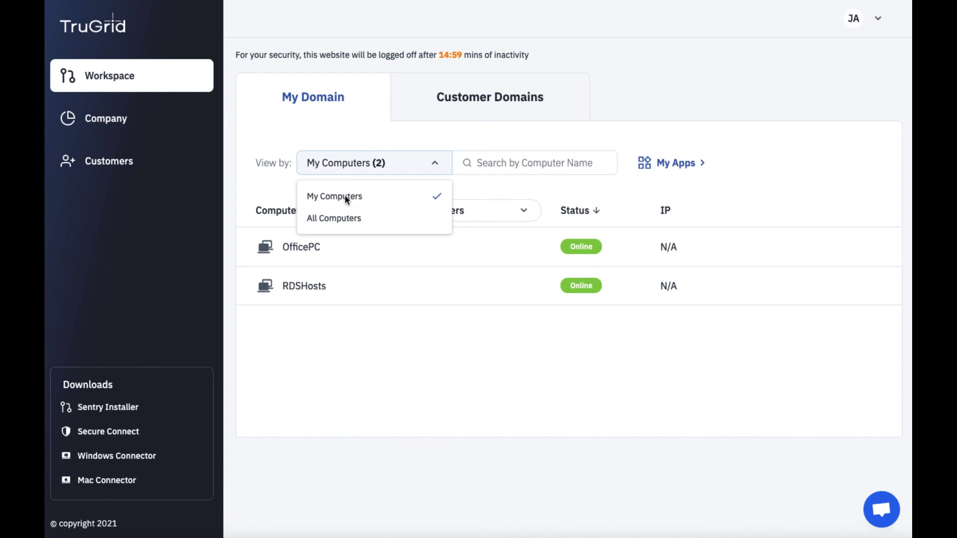
{"action": "left_click", "coordinate": [465, 103]}
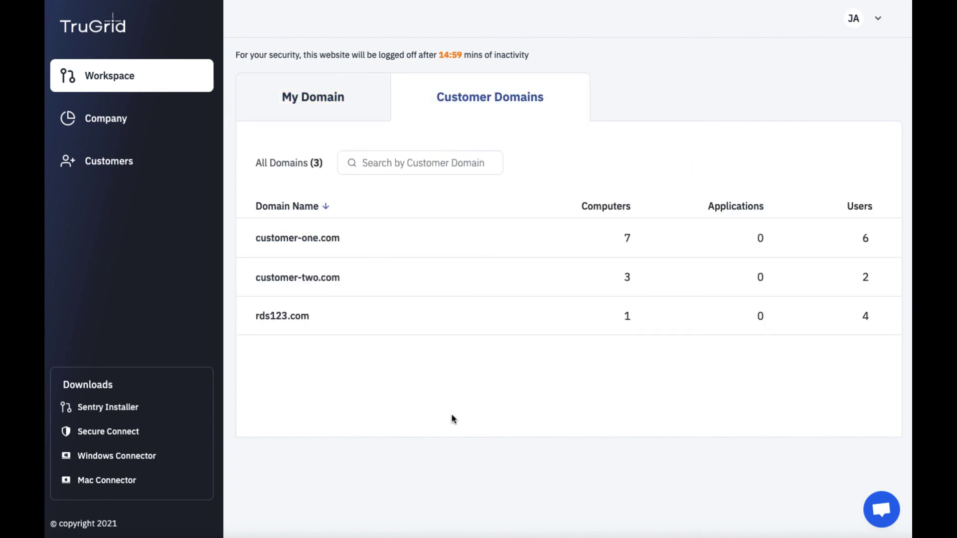
{"action": "left_click", "coordinate": [322, 249]}
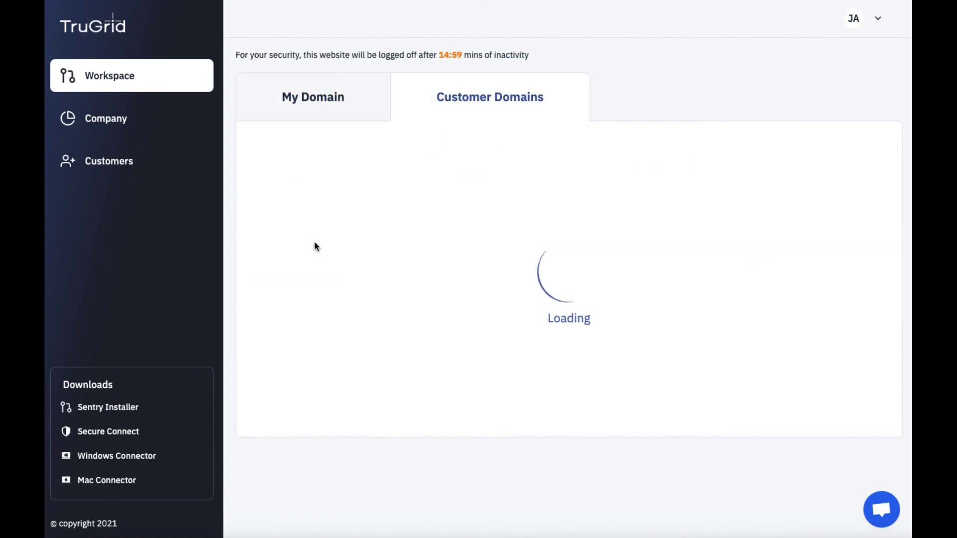